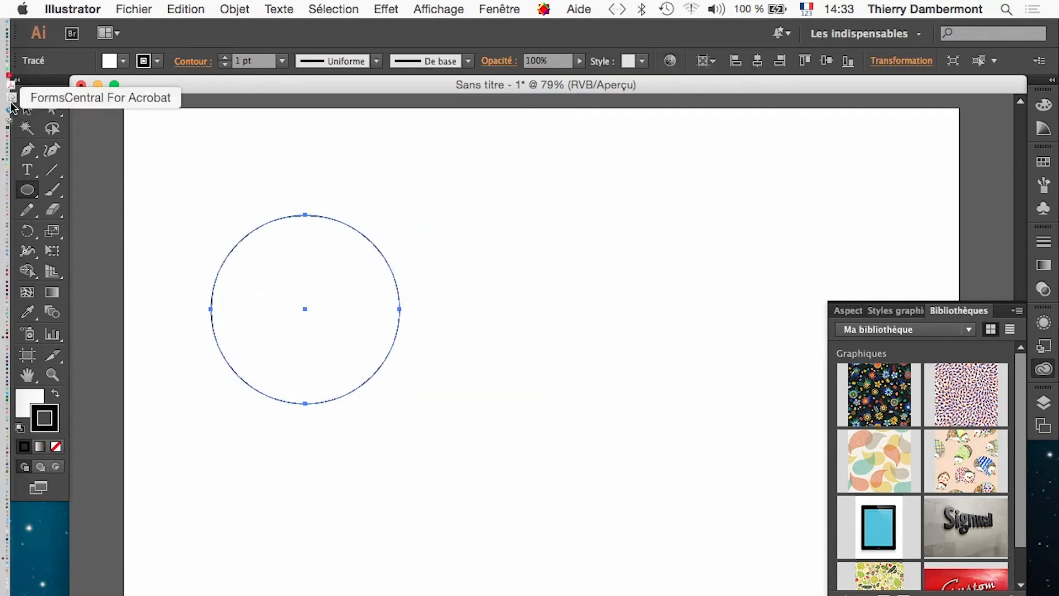
# Move the circle lower on the artboard and remove its stroke.
pyautogui.press('v')
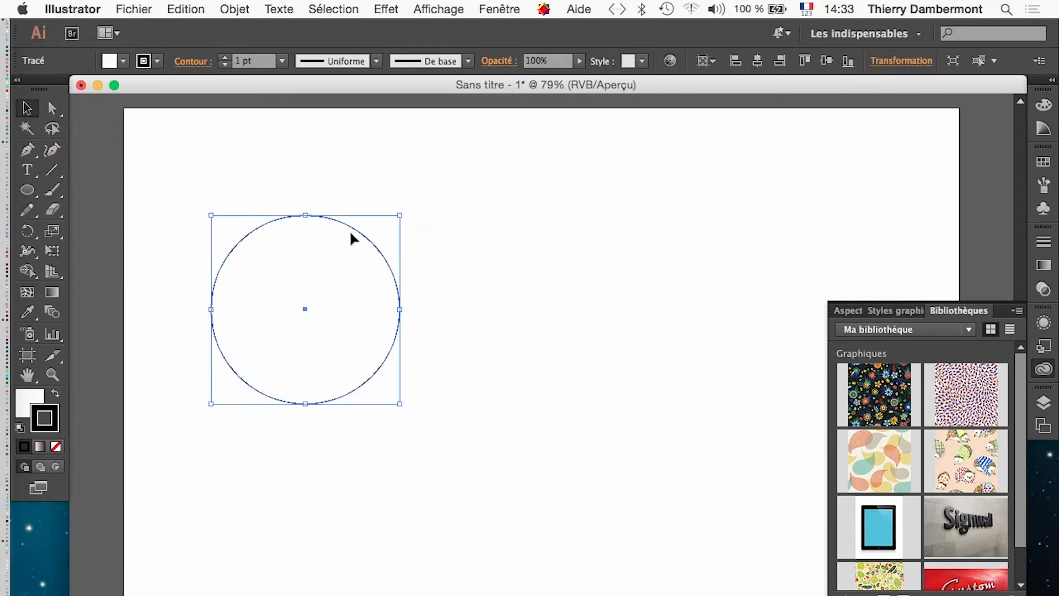
pyautogui.moveTo(355, 232); pyautogui.dragTo(361, 386)
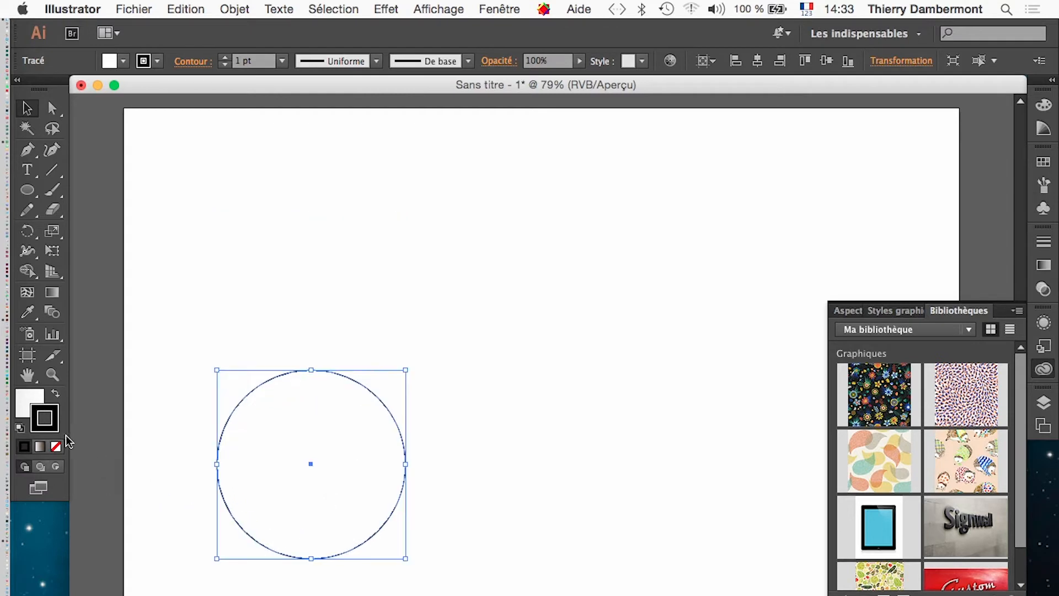
pyautogui.click(58, 450)
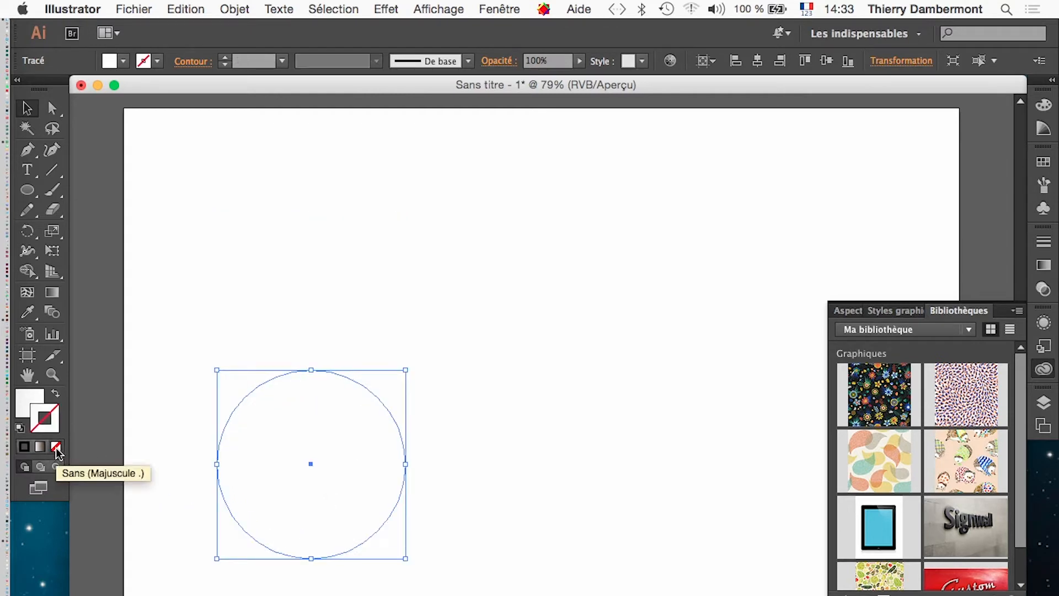
# Enlarge and float the Nuancier swatches beside the artwork and fill the circle with the light beige swatch.
pyautogui.click(29, 401)
pyautogui.click(1044, 163)
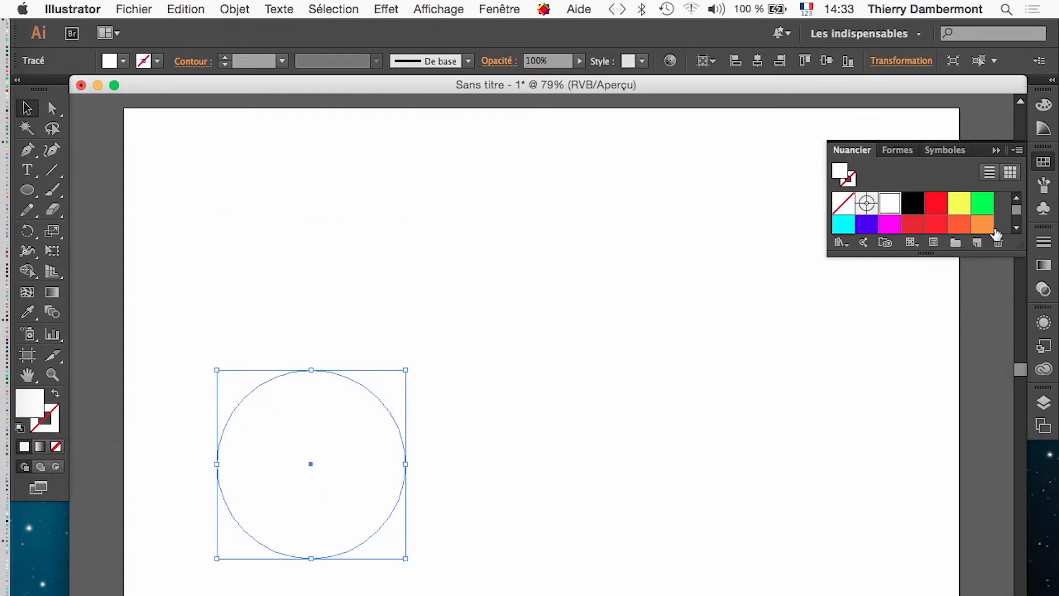
pyautogui.moveTo(1019, 243); pyautogui.dragTo(1018, 466)
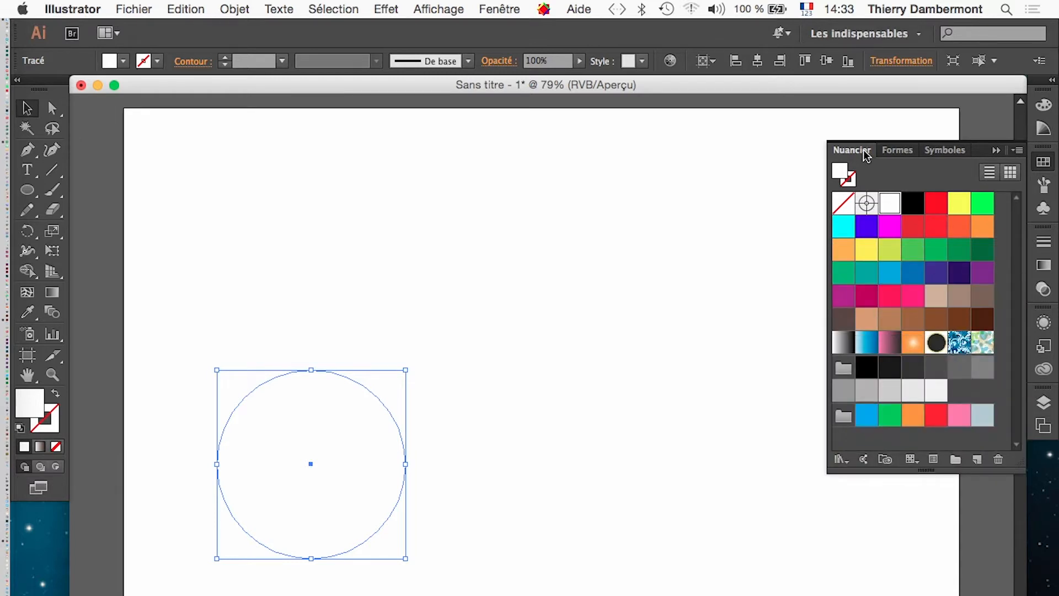
pyautogui.moveTo(863, 155); pyautogui.dragTo(705, 168)
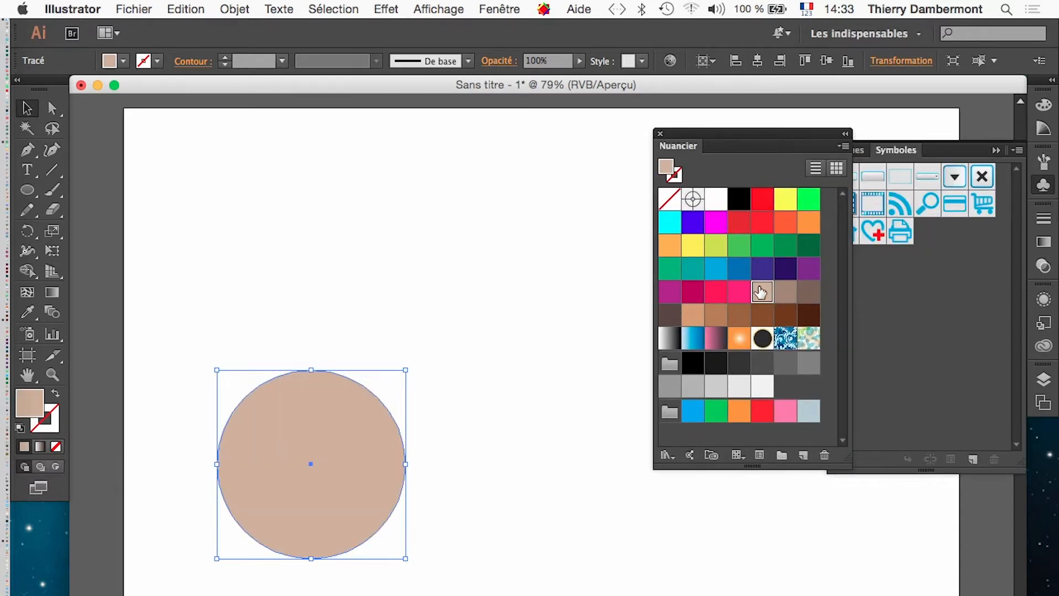
pyautogui.click(762, 291)
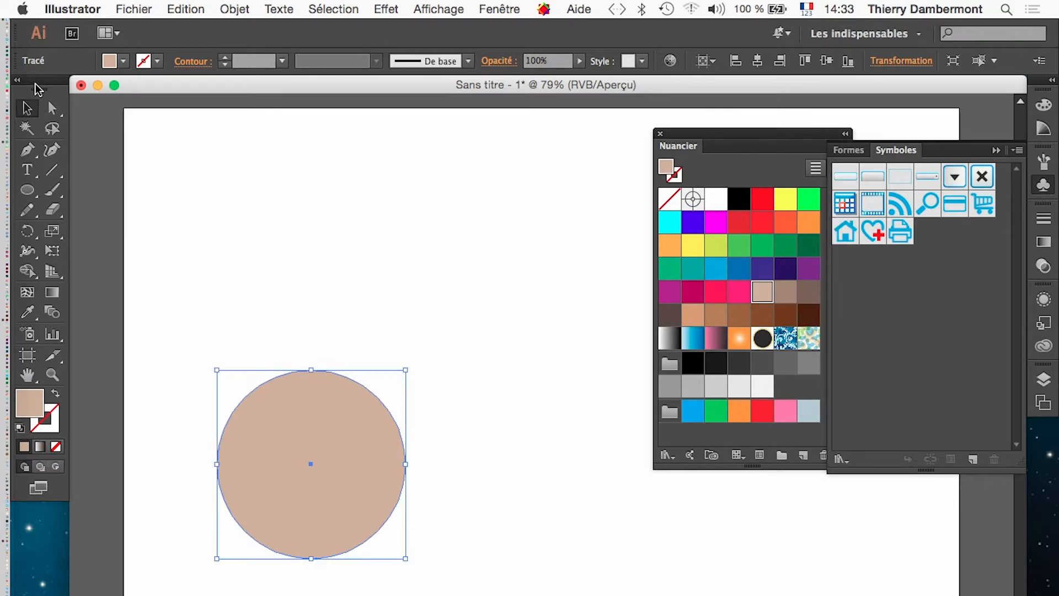
# Reshape the circle into an egg by moving only its top anchor point straight upward.
pyautogui.moveTo(37, 89); pyautogui.dragTo(149, 279)
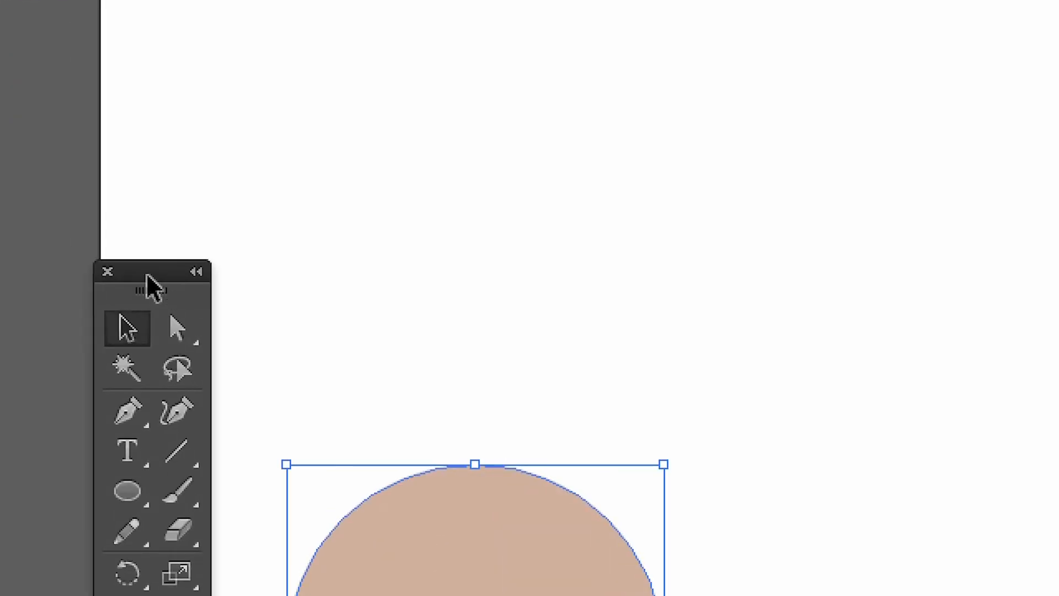
pyautogui.click(176, 328)
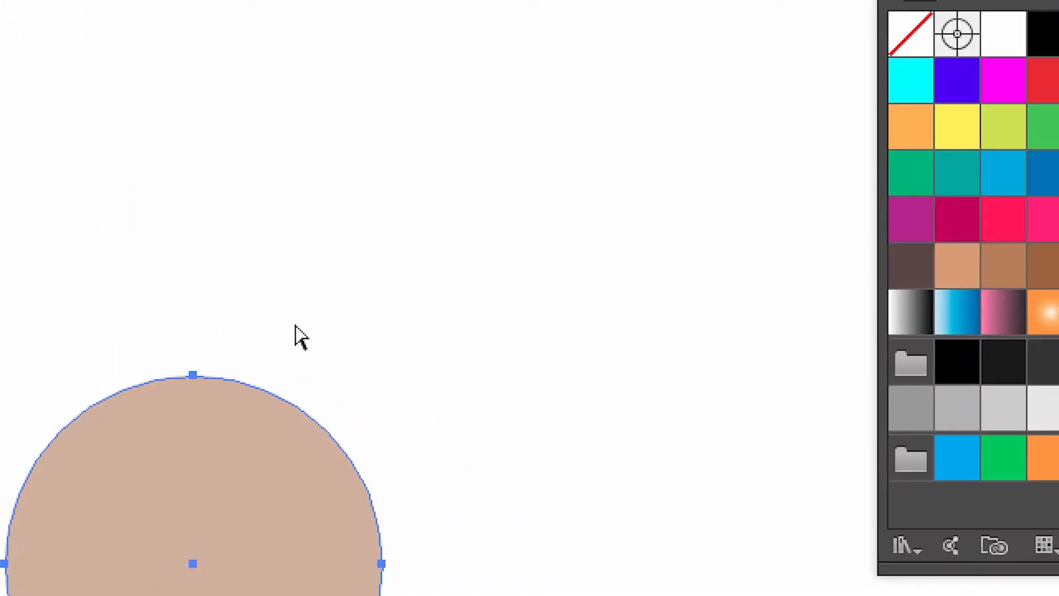
pyautogui.click(296, 337)
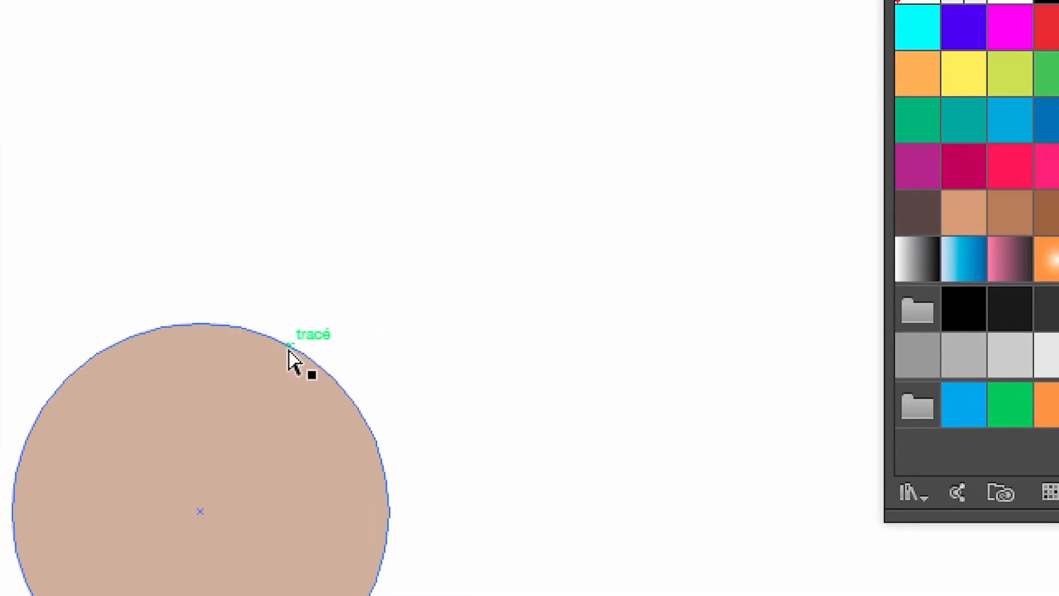
pyautogui.click(289, 352)
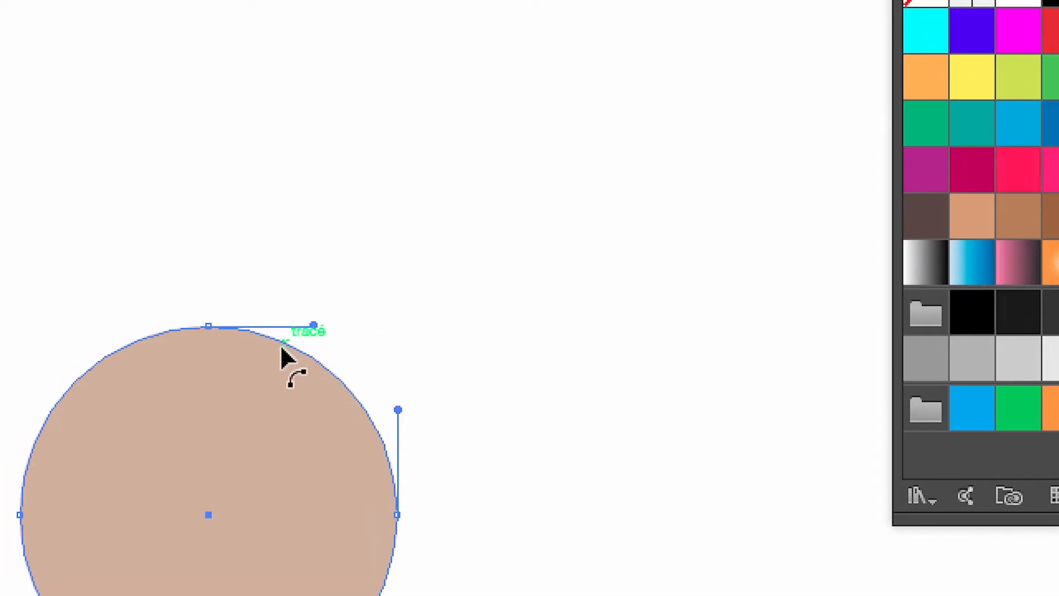
pyautogui.click(254, 338)
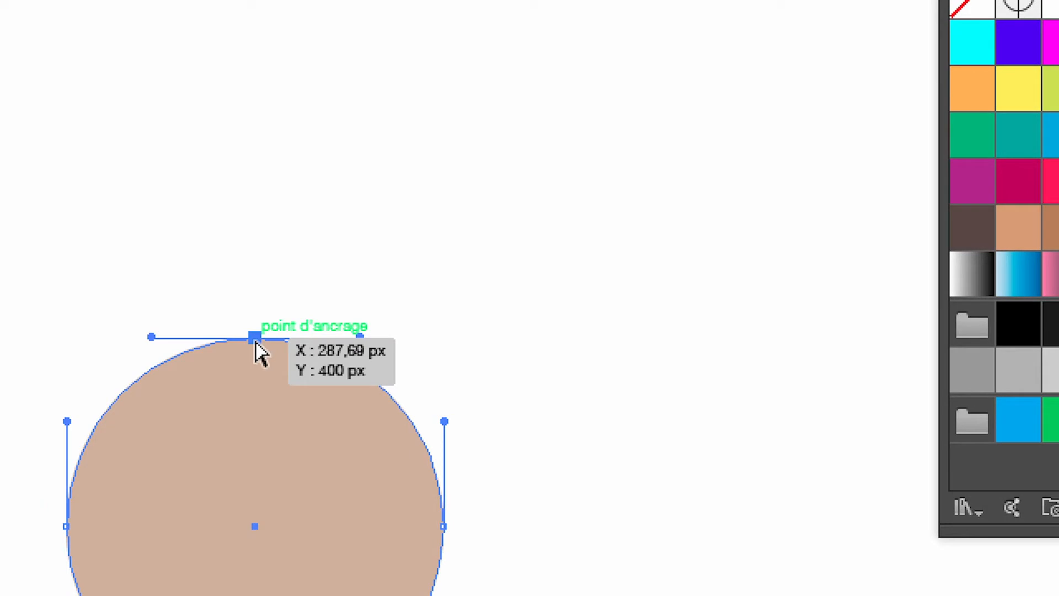
pyautogui.moveTo(256, 339); pyautogui.dragTo(260, 219)
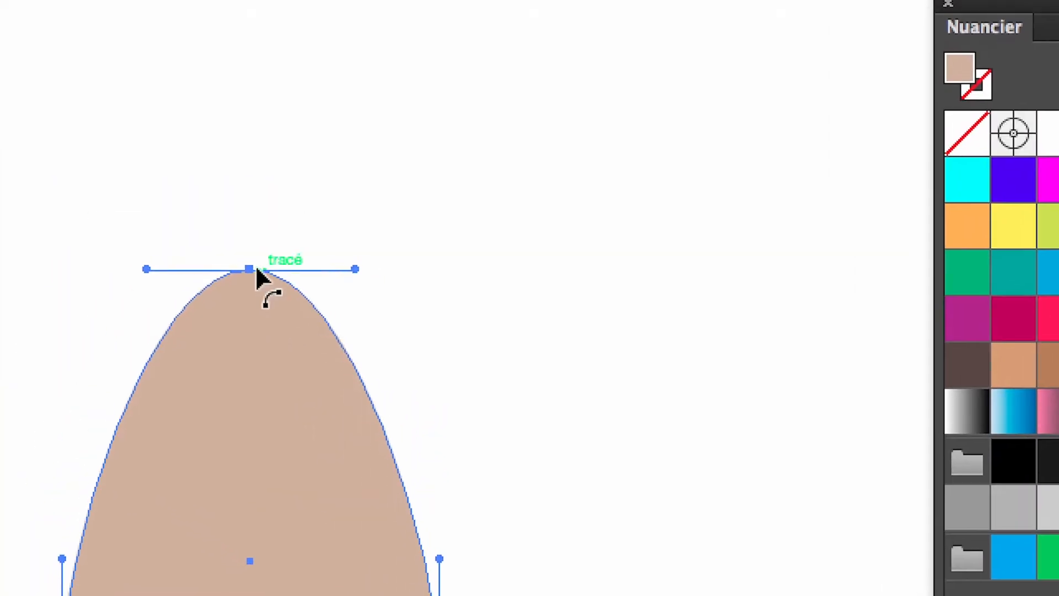
pyautogui.moveTo(254, 273); pyautogui.dragTo(256, 298)
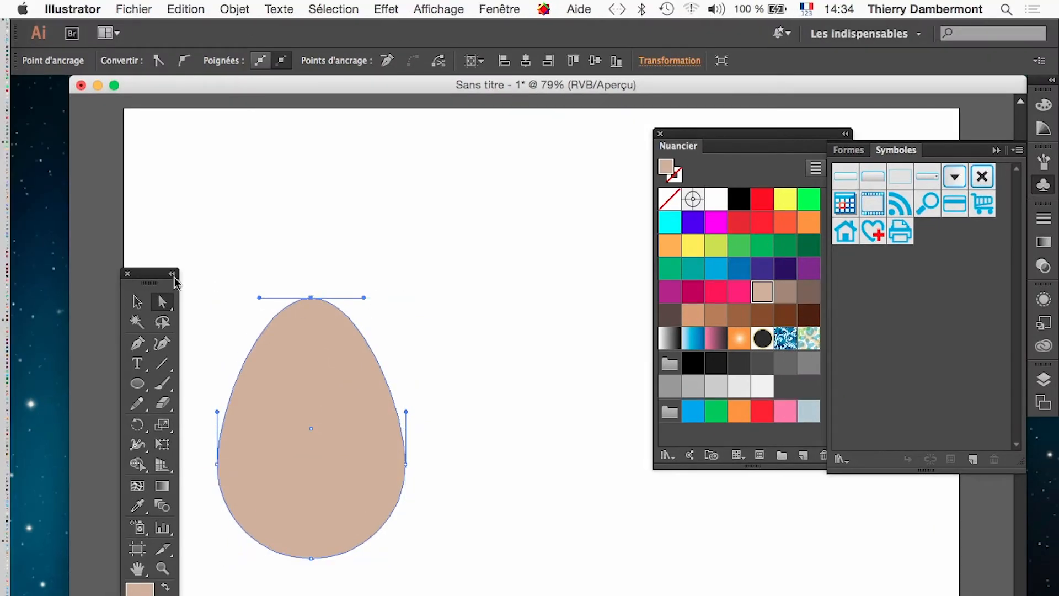
# Save the document as "filets de dégradé.ai" in the folder AI FE mars 2015 jour 3 with the default Illustrator CC options.
pyautogui.click(134, 9)
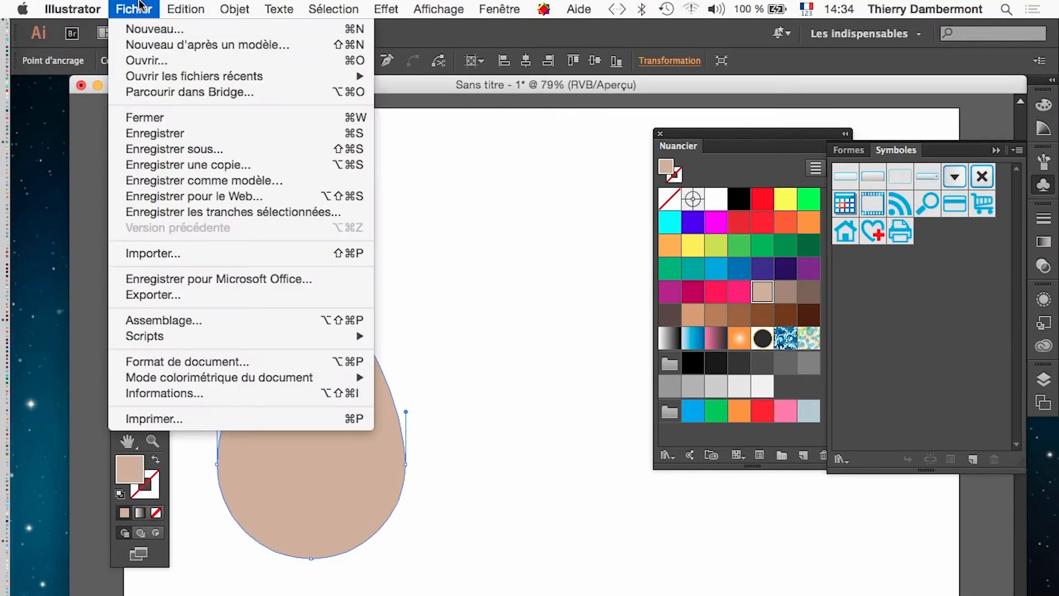
pyautogui.click(191, 148)
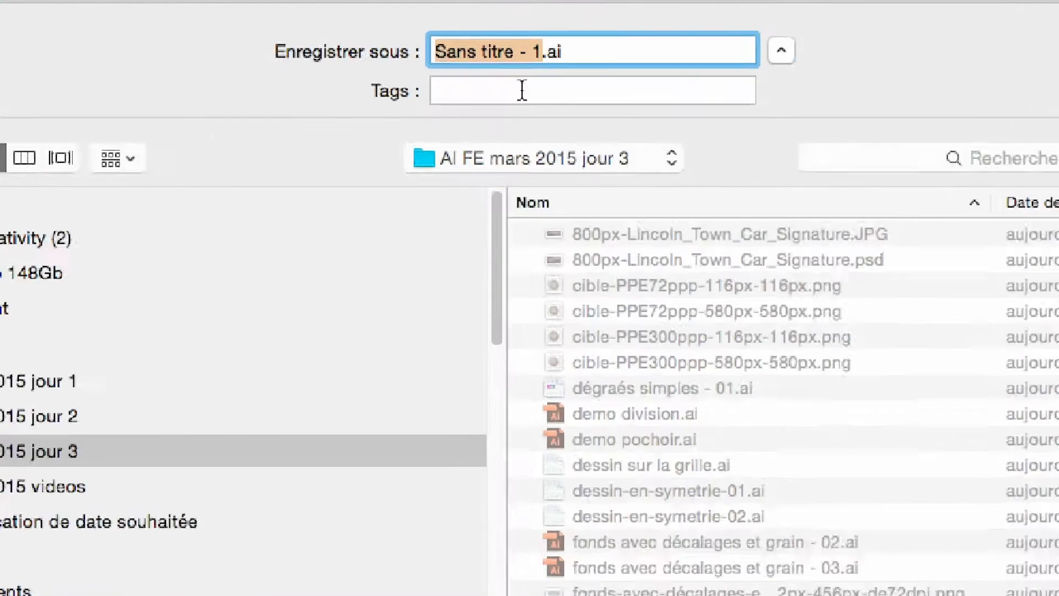
pyautogui.write('filets d')
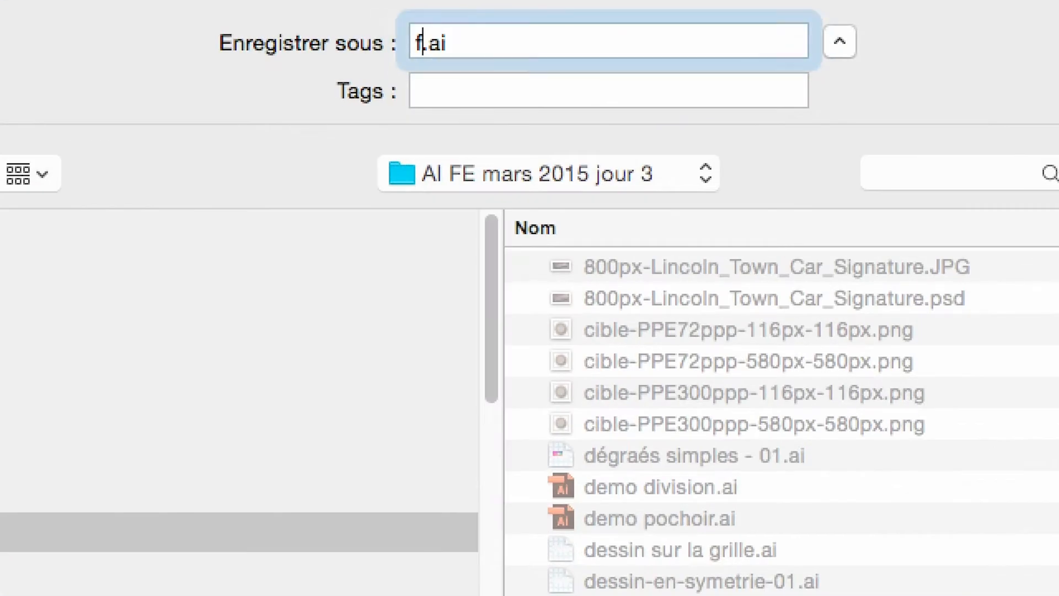
pyautogui.write('e dégradé')
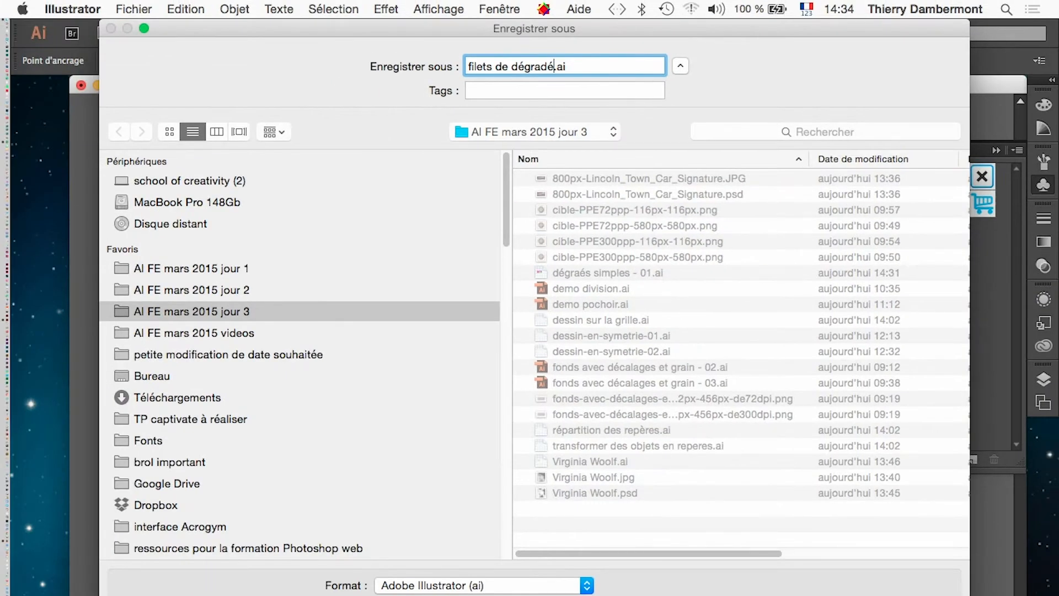
pyautogui.press('Return')
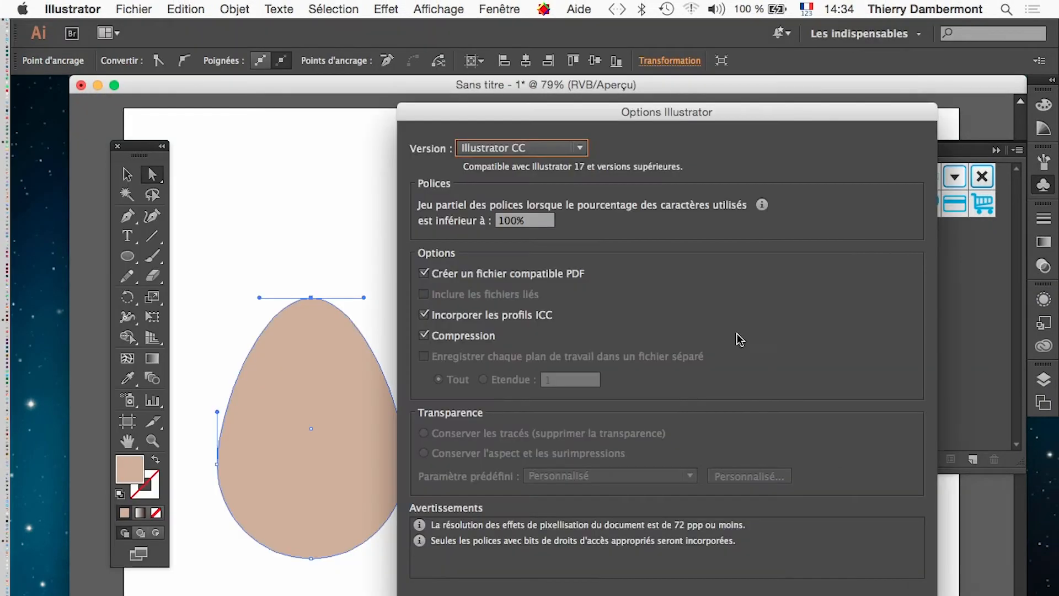
pyautogui.click(859, 592)
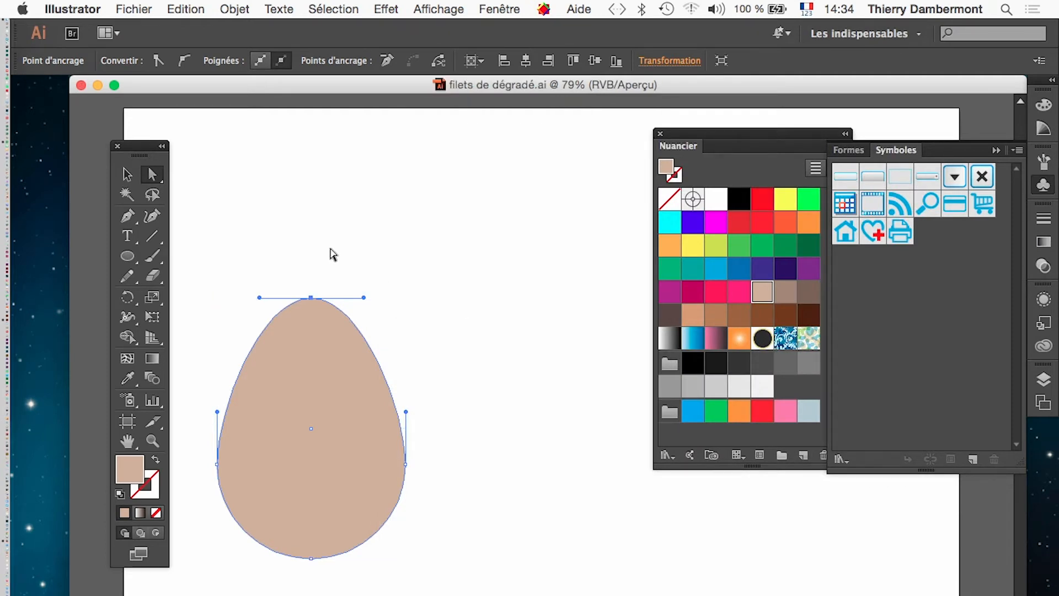
# Duplicate the egg horizontally to the right of the original, leaving a gap between the two.
pyautogui.press('v')
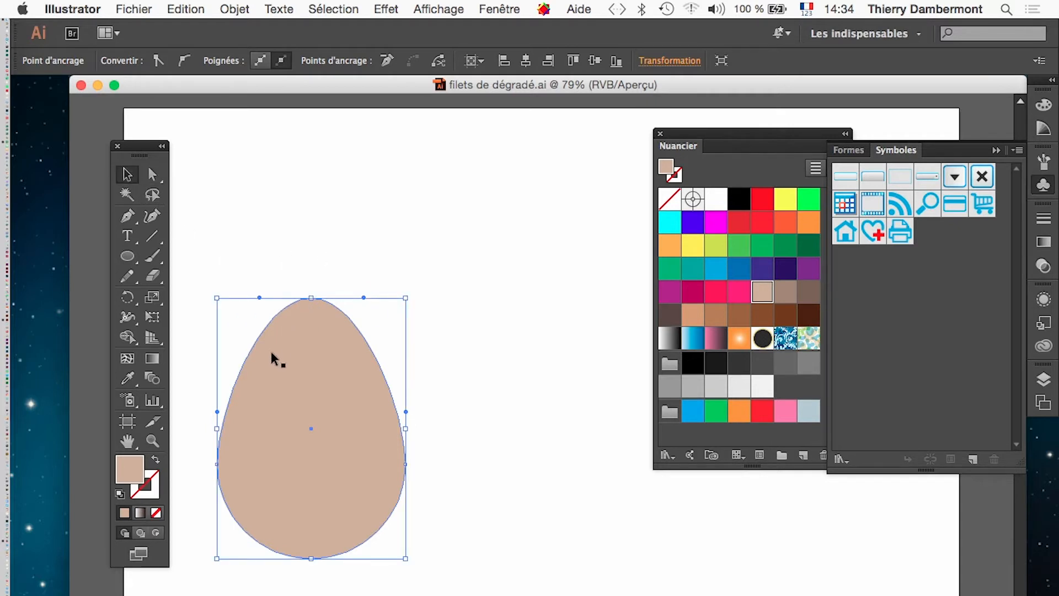
pyautogui.click(262, 359)
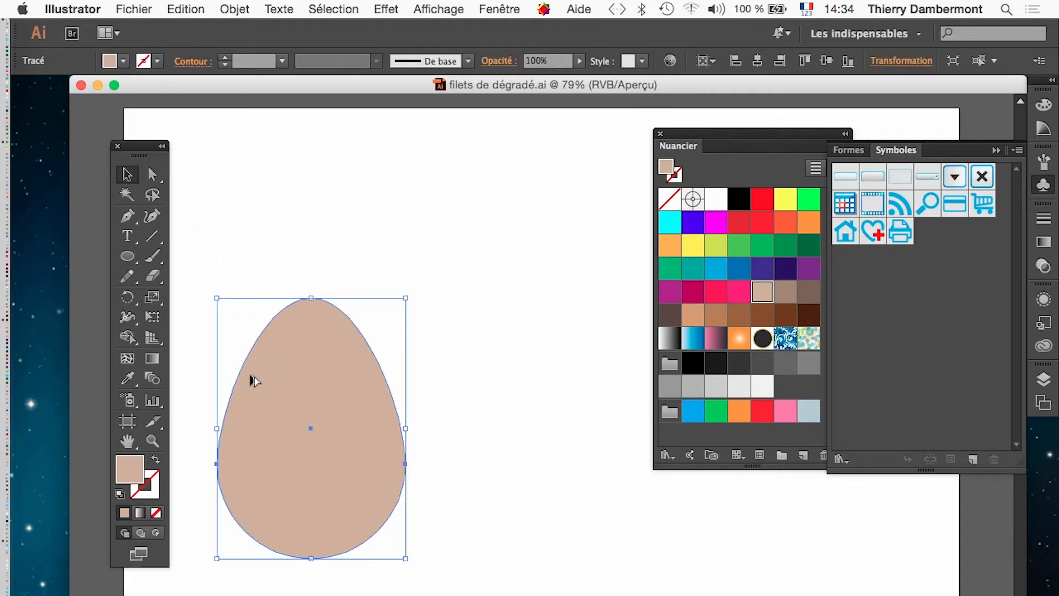
pyautogui.moveTo(254, 381); pyautogui.dragTo(519, 411)
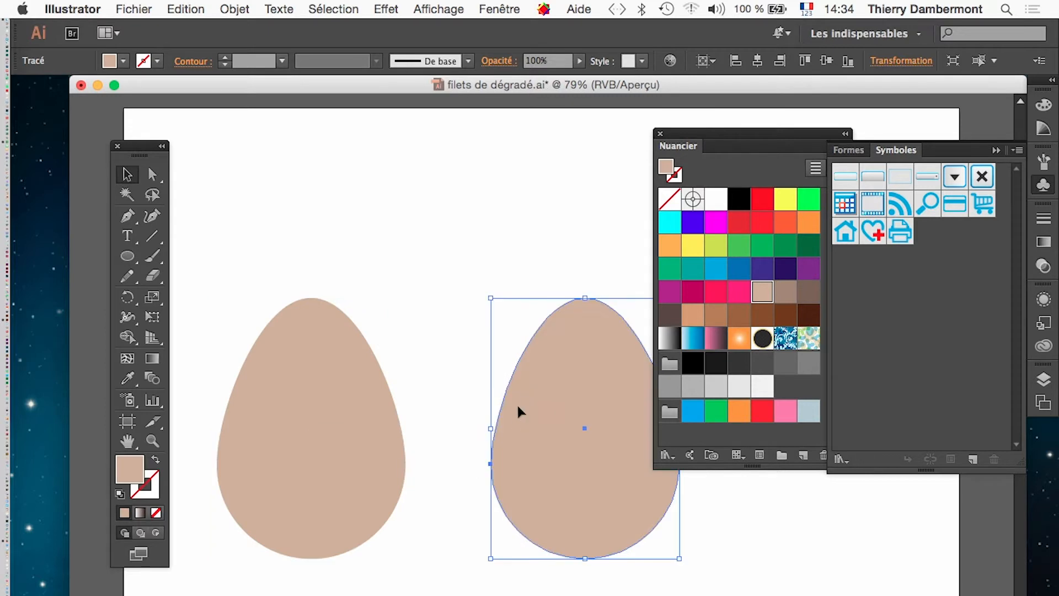
# Bring the whole artboard into view at 50% and place the floating tools clear of the eggs.
pyautogui.press('super+minus')
pyautogui.press('super+minus')
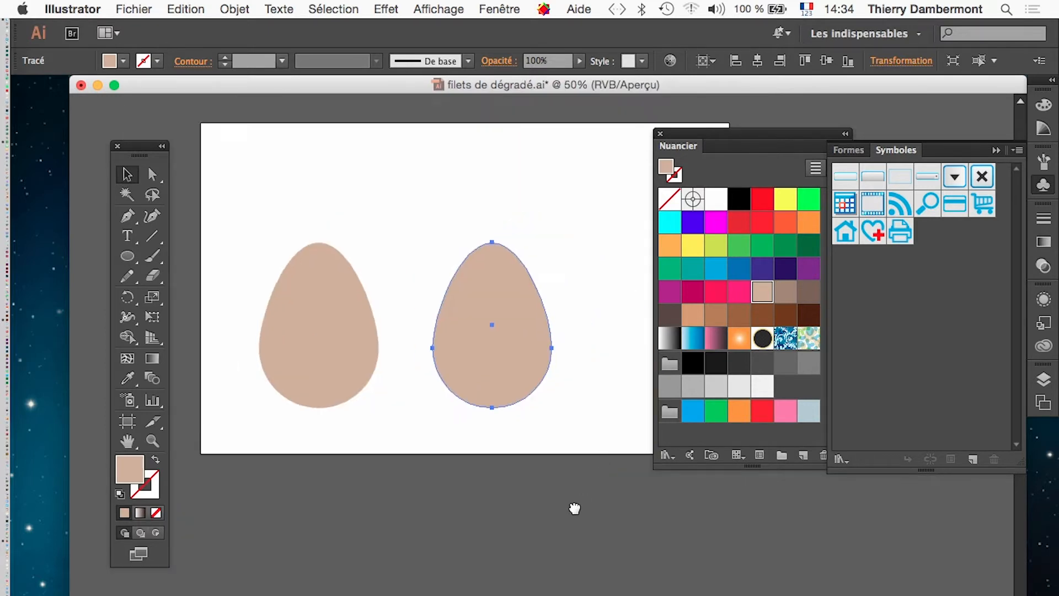
pyautogui.moveTo(574, 508); pyautogui.dragTo(477, 563)
pyautogui.moveTo(169, 147); pyautogui.dragTo(113, 154)
# Select the right-hand egg and locate the Créer un filet de dégradé command without running it.
pyautogui.click(202, 350)
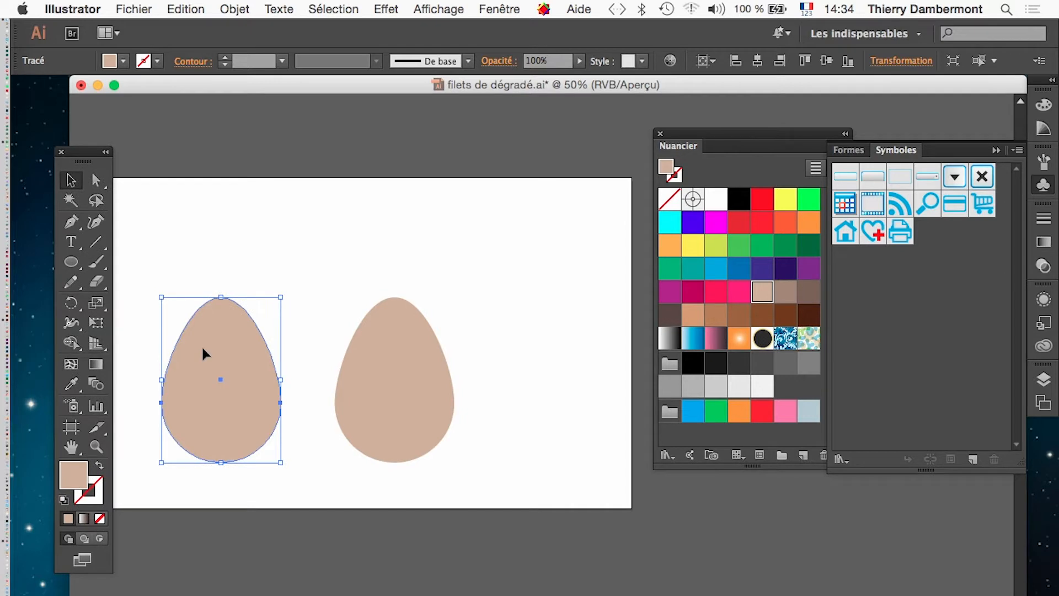
pyautogui.click(365, 425)
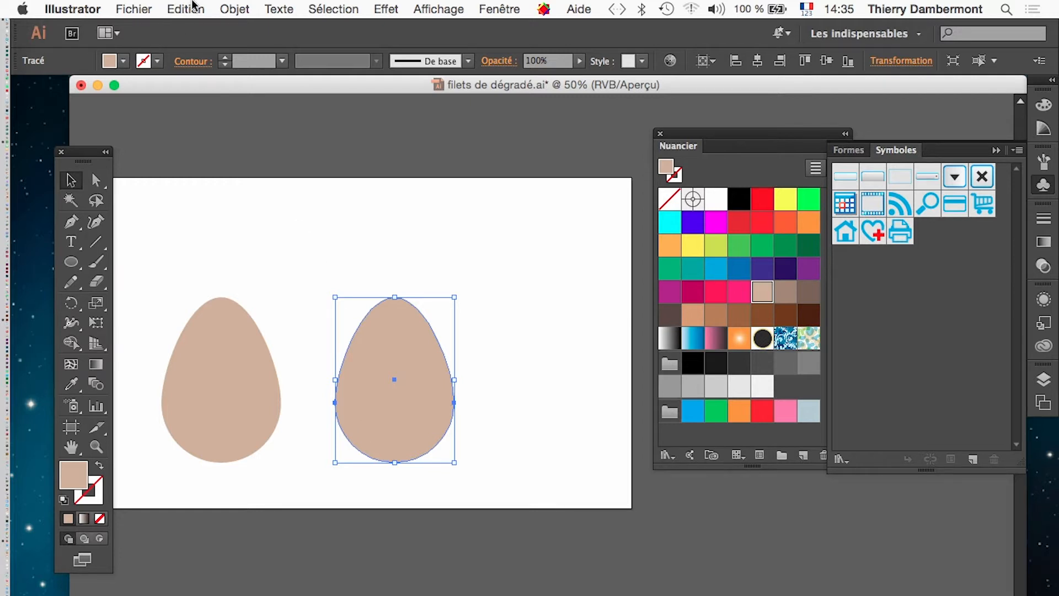
pyautogui.click(232, 8)
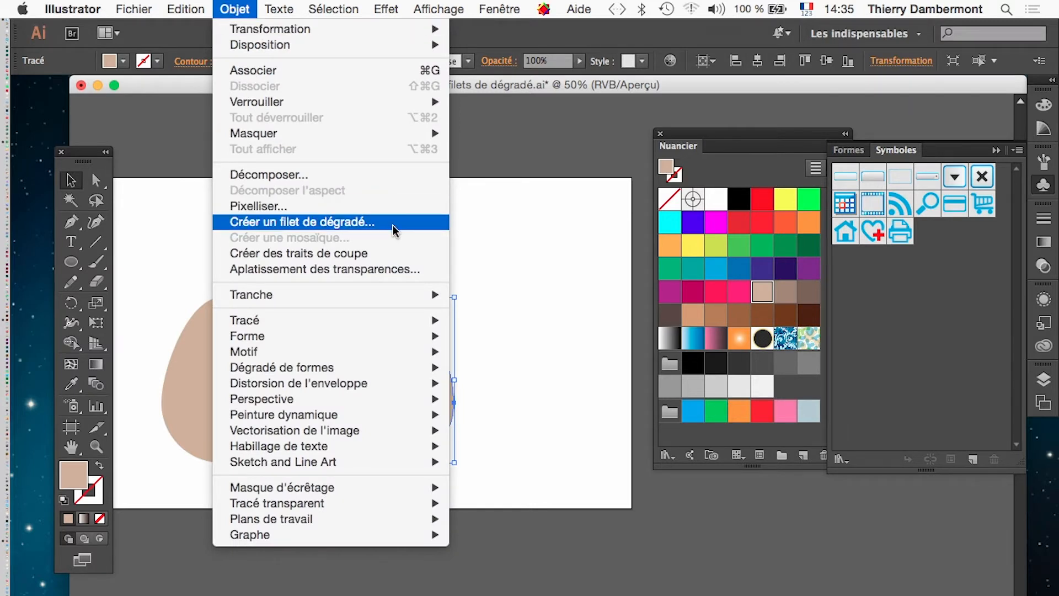
pyautogui.click(1043, 381)
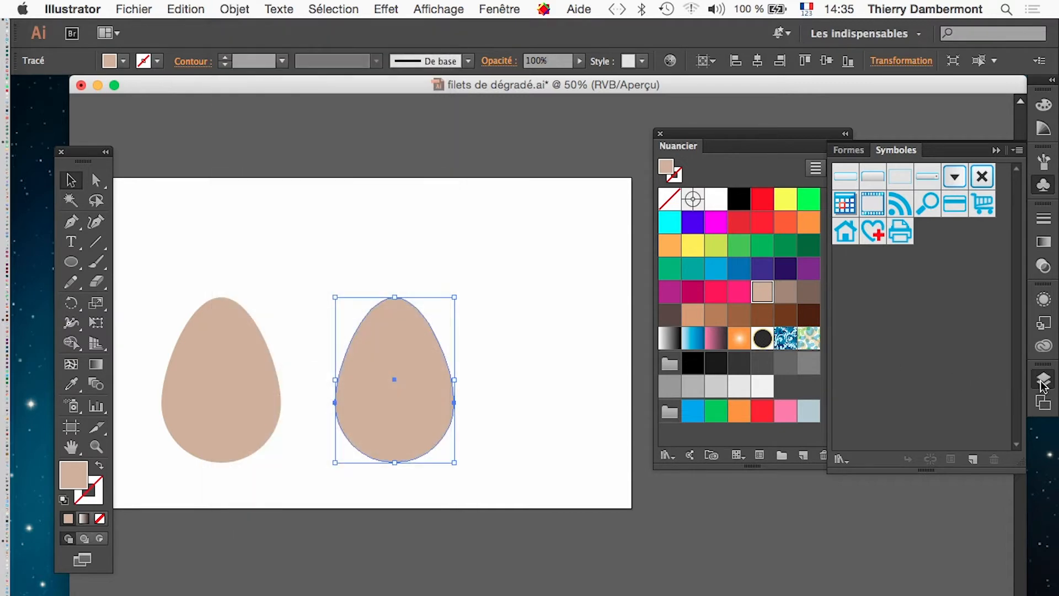
# Float the Calques panel near the artwork and give its rows a larger custom height with the Autre option.
pyautogui.click(1043, 381)
pyautogui.moveTo(852, 368); pyautogui.dragTo(498, 172)
pyautogui.click(664, 172)
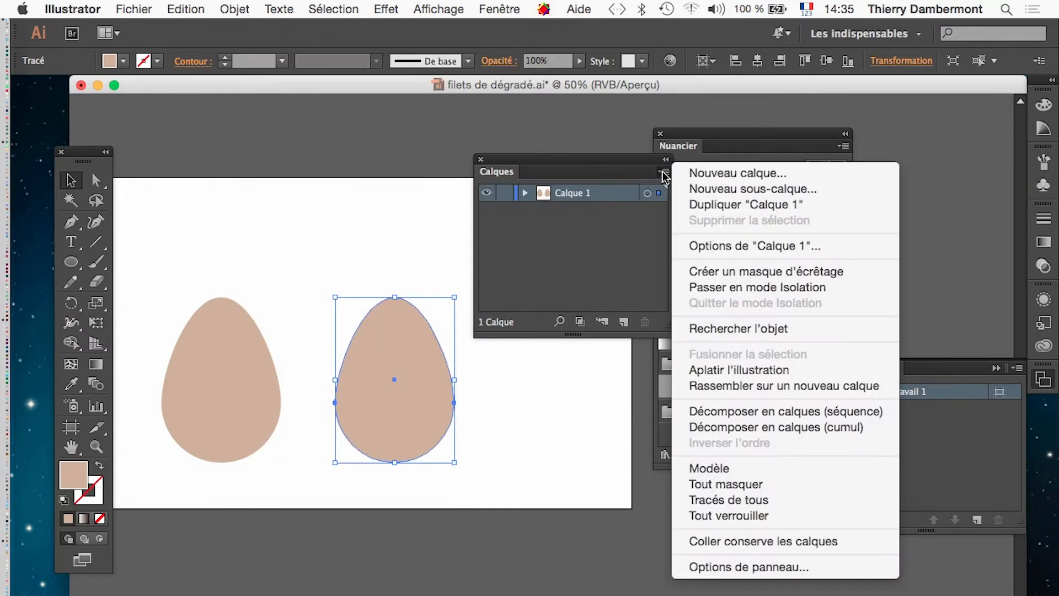
pyautogui.click(728, 566)
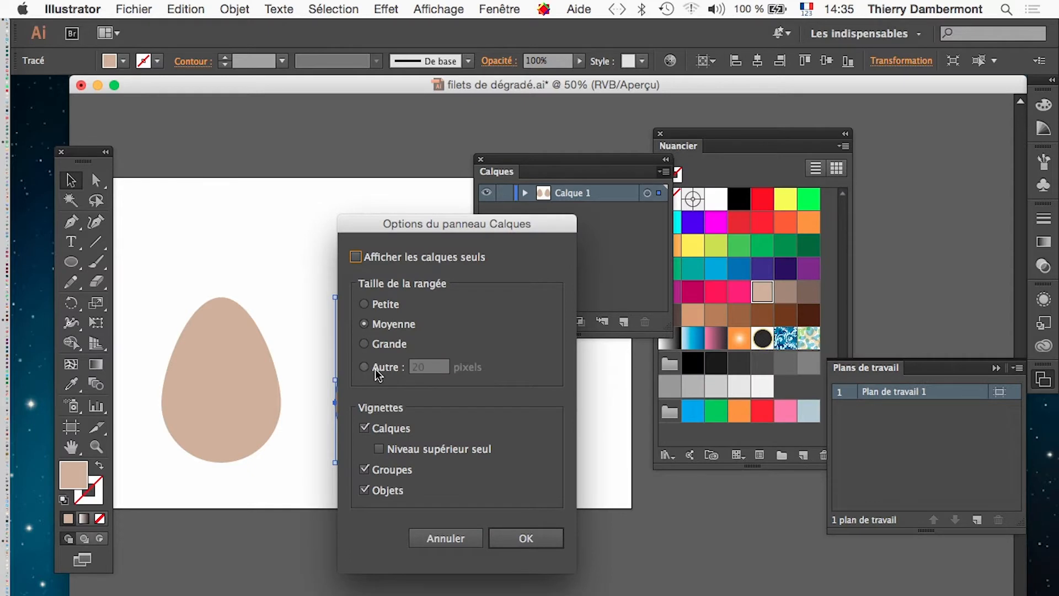
pyautogui.click(389, 344)
pyautogui.click(408, 368)
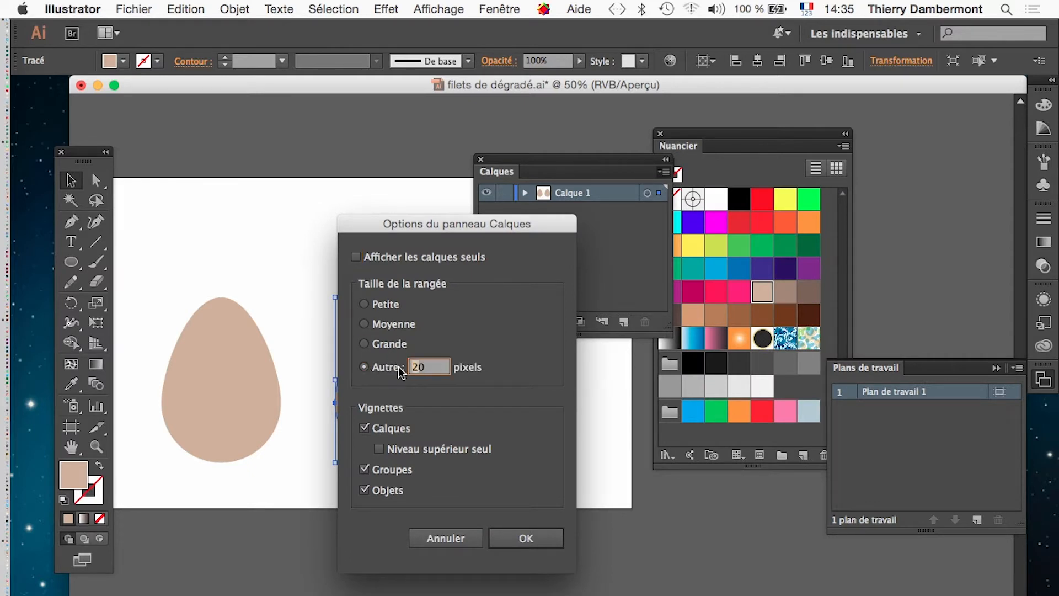
pyautogui.write('8')
pyautogui.click(512, 541)
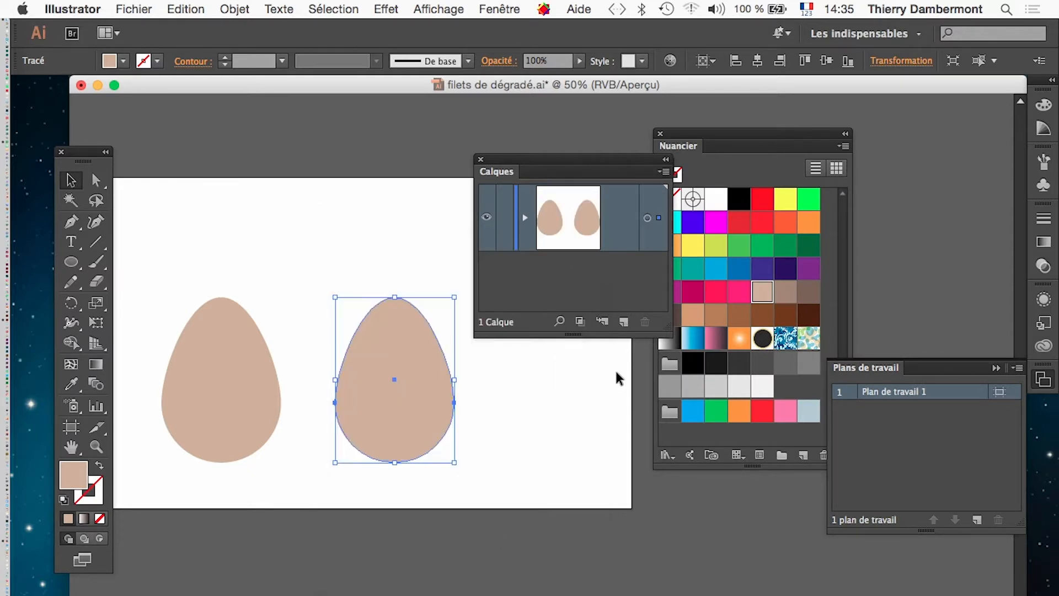
# Enlarge the Calques panel, expand Calque 1 and select the left-hand egg through its path entry.
pyautogui.moveTo(665, 325); pyautogui.dragTo(790, 536)
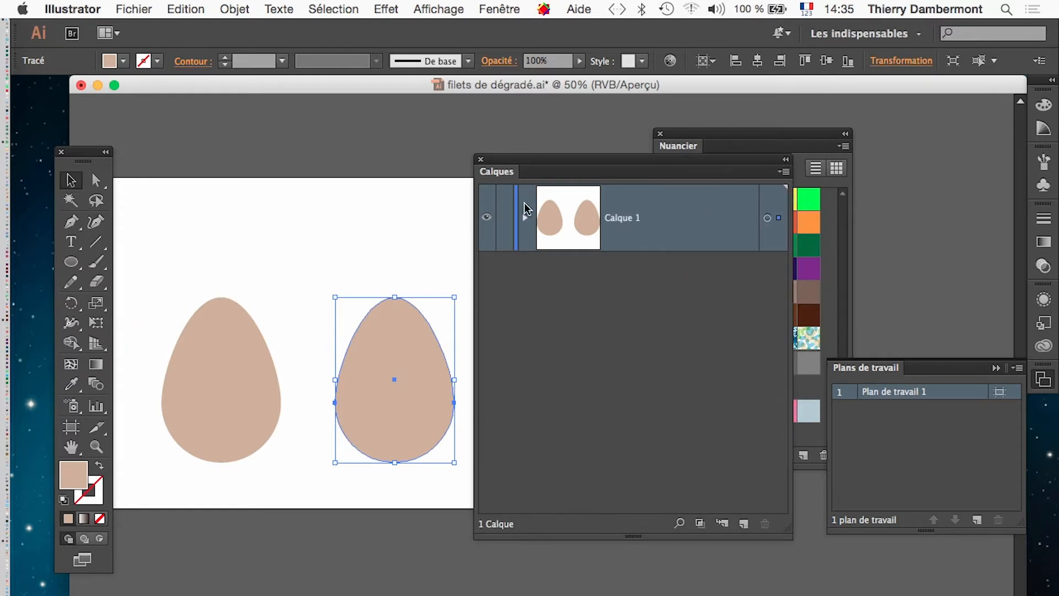
pyautogui.click(526, 218)
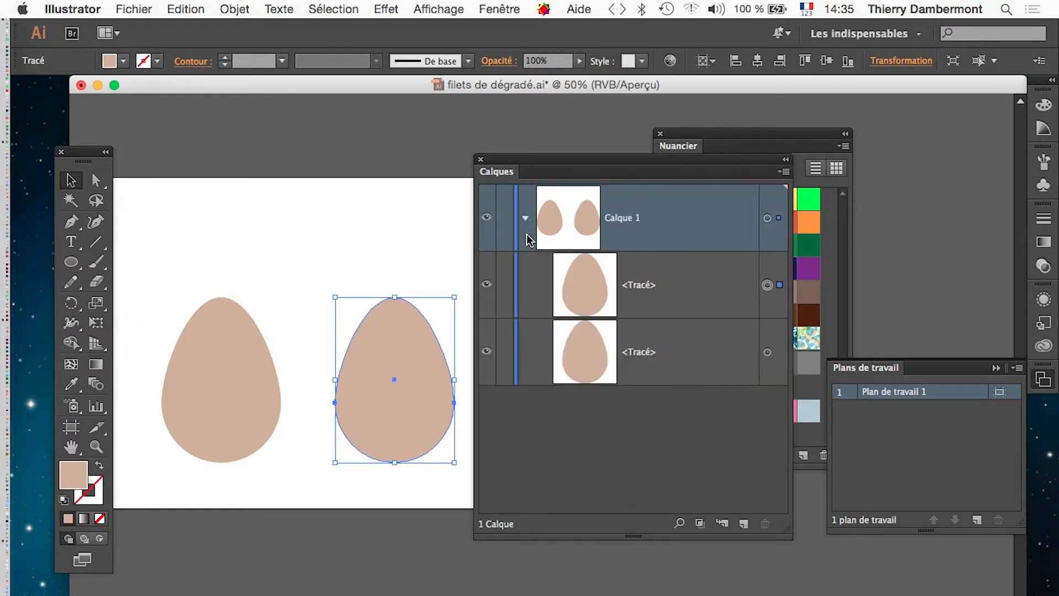
pyautogui.click(767, 352)
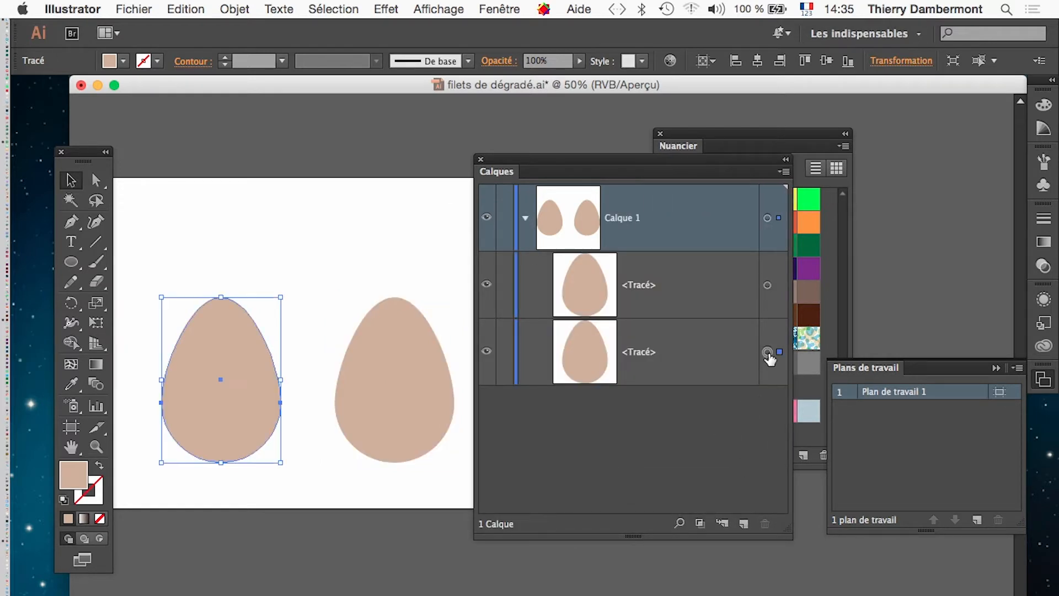
# Select the right-hand egg through its path entry and move the Nuancier and Calques panels clear of each other.
pyautogui.click(767, 284)
pyautogui.moveTo(734, 152); pyautogui.dragTo(940, 157)
pyautogui.moveTo(627, 161); pyautogui.dragTo(662, 121)
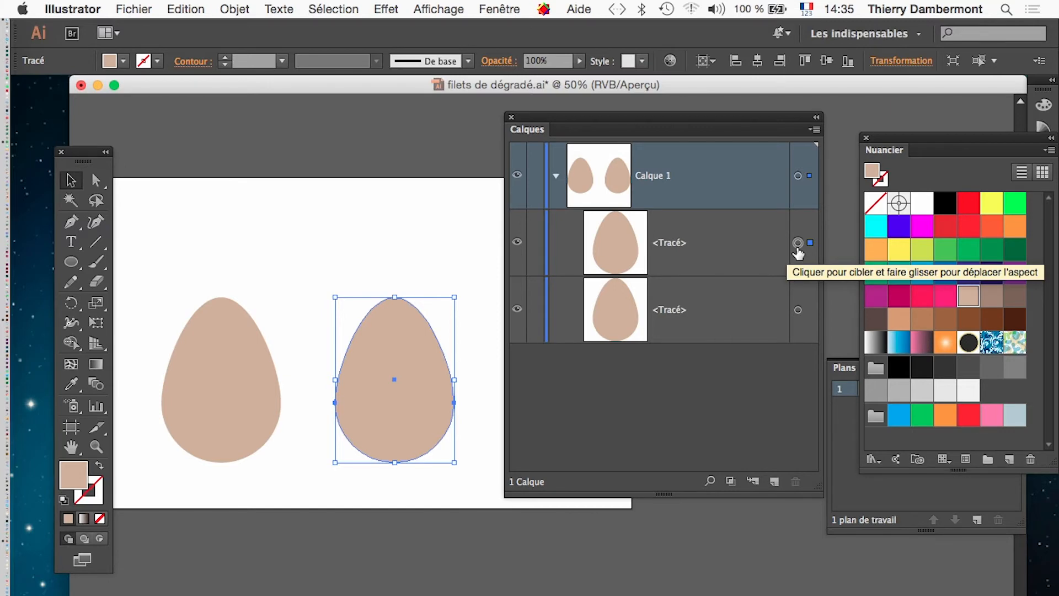
# Create a gradient mesh on the right-hand egg with 4 rows, 4 columns, Plat aspect and 100% intensity, checking the preview.
pyautogui.click(226, 8)
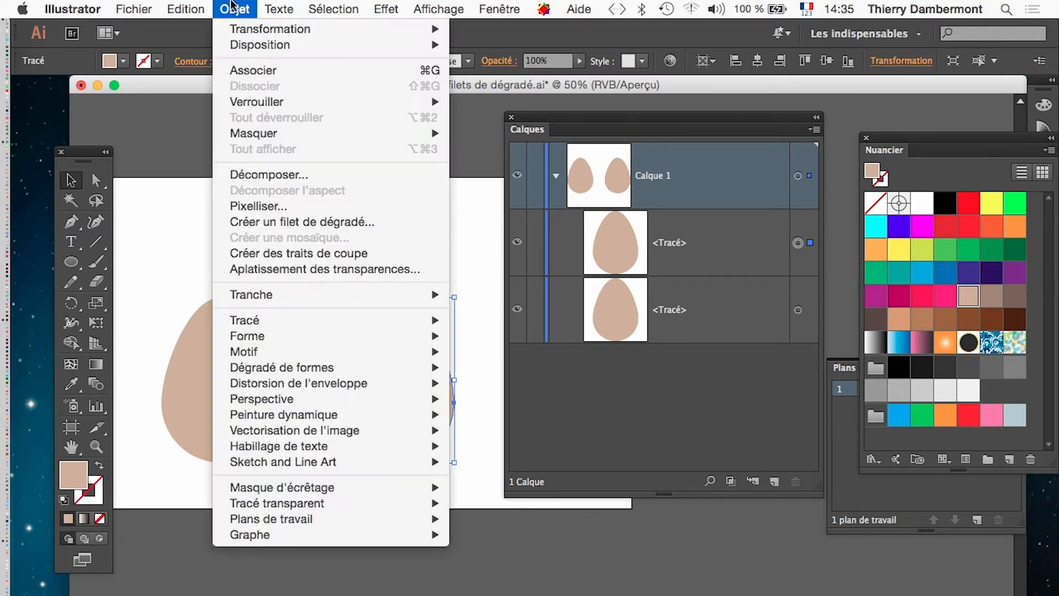
pyautogui.click(314, 222)
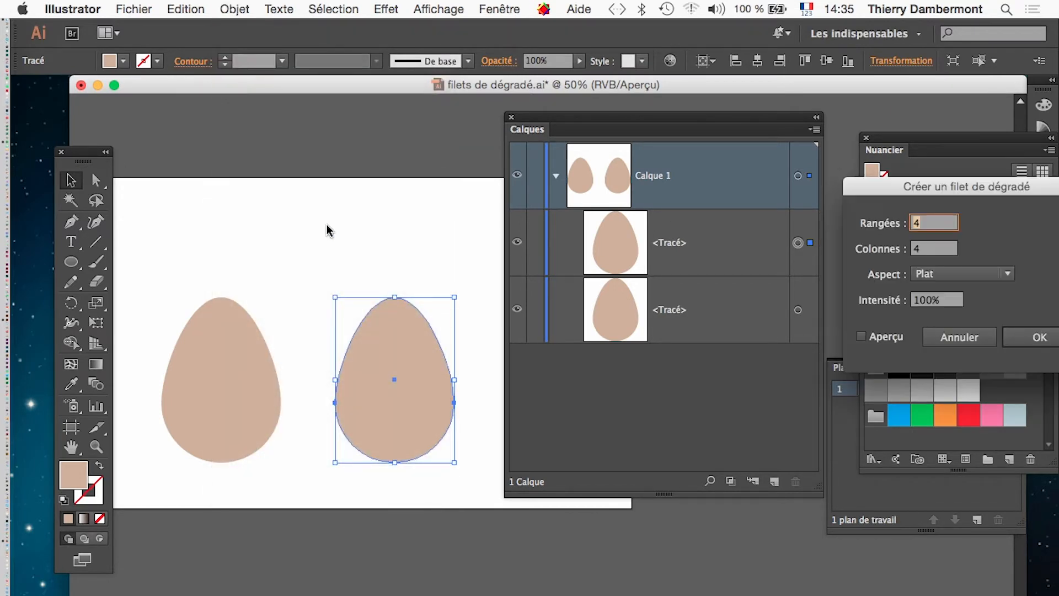
pyautogui.moveTo(903, 194); pyautogui.dragTo(213, 122)
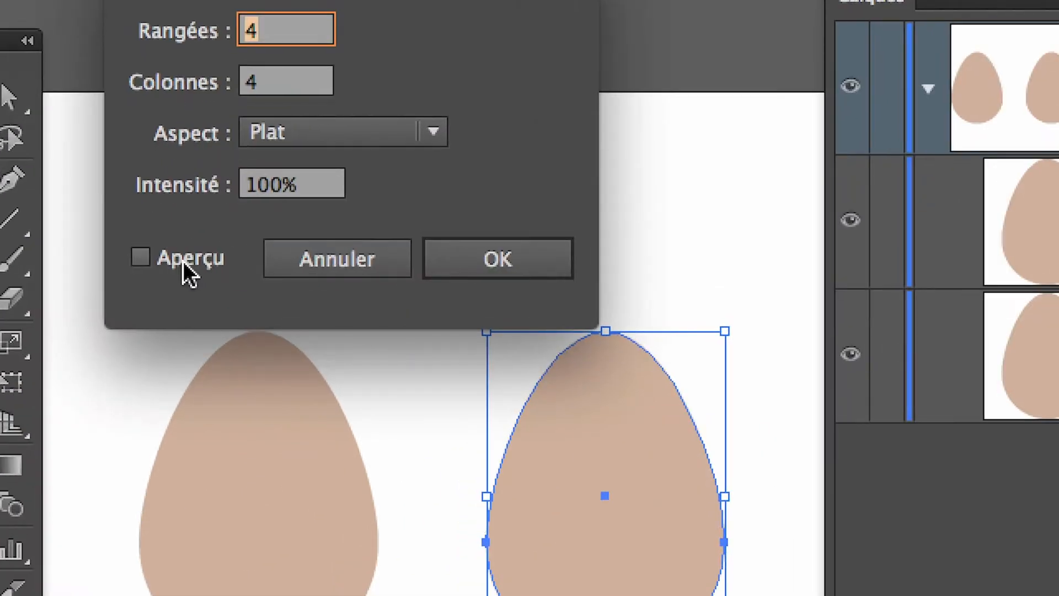
pyautogui.click(184, 260)
pyautogui.click(183, 261)
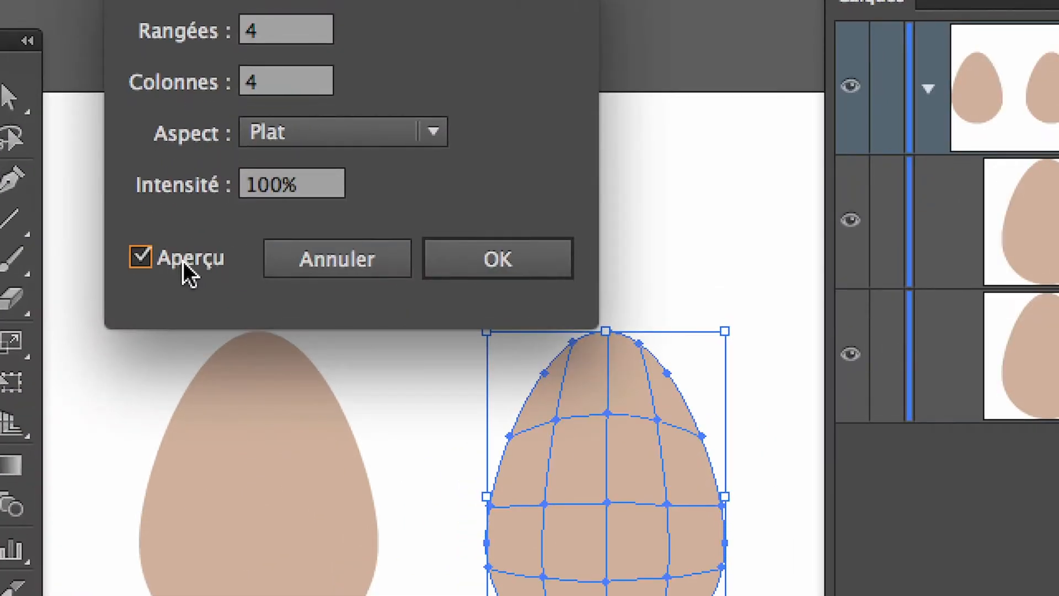
pyautogui.click(183, 261)
pyautogui.click(183, 260)
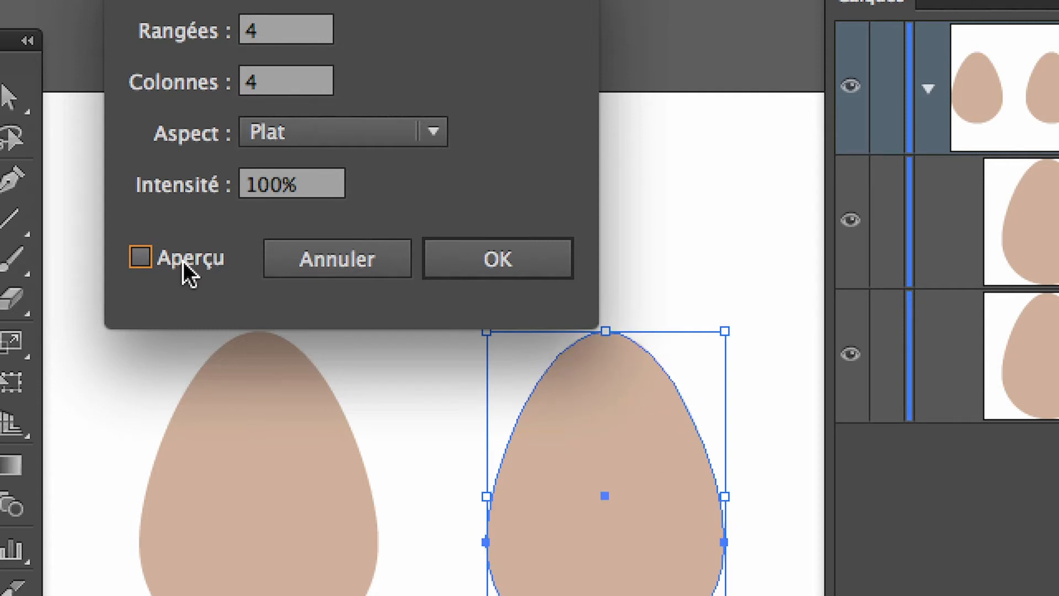
pyautogui.click(183, 260)
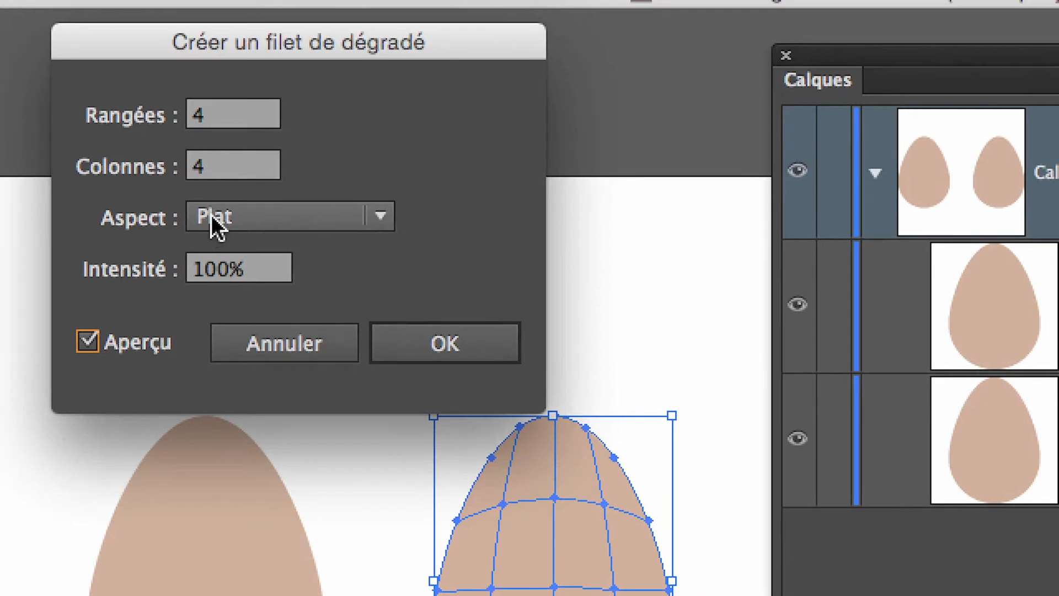
pyautogui.click(267, 134)
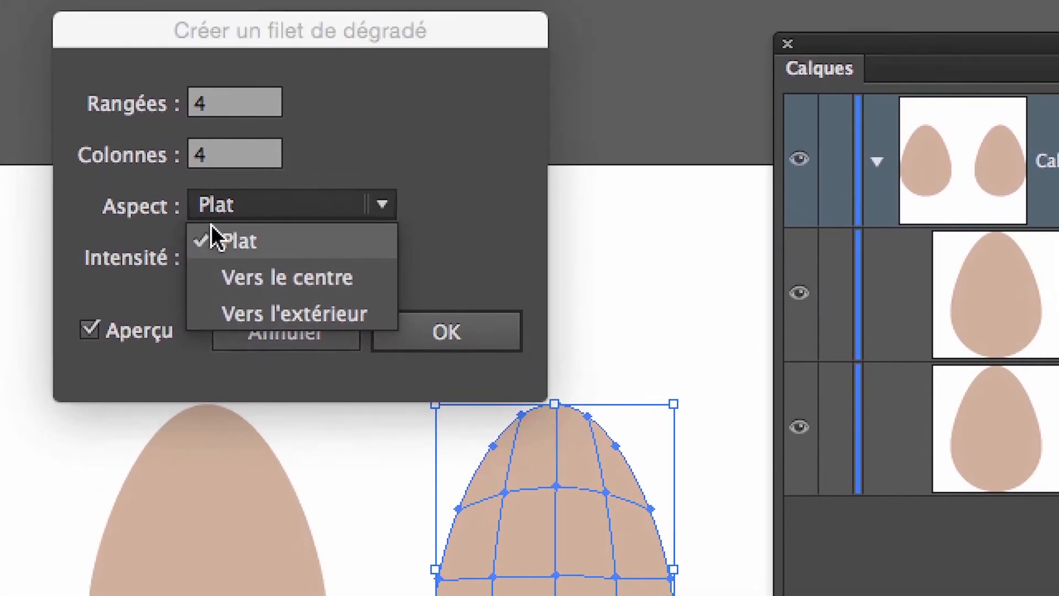
pyautogui.click(211, 225)
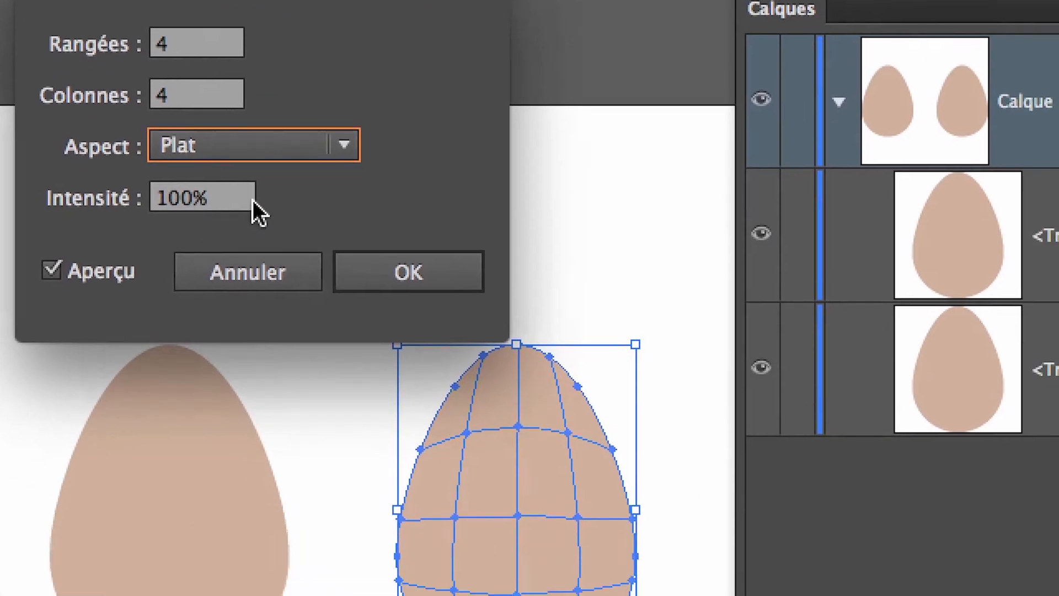
pyautogui.click(380, 278)
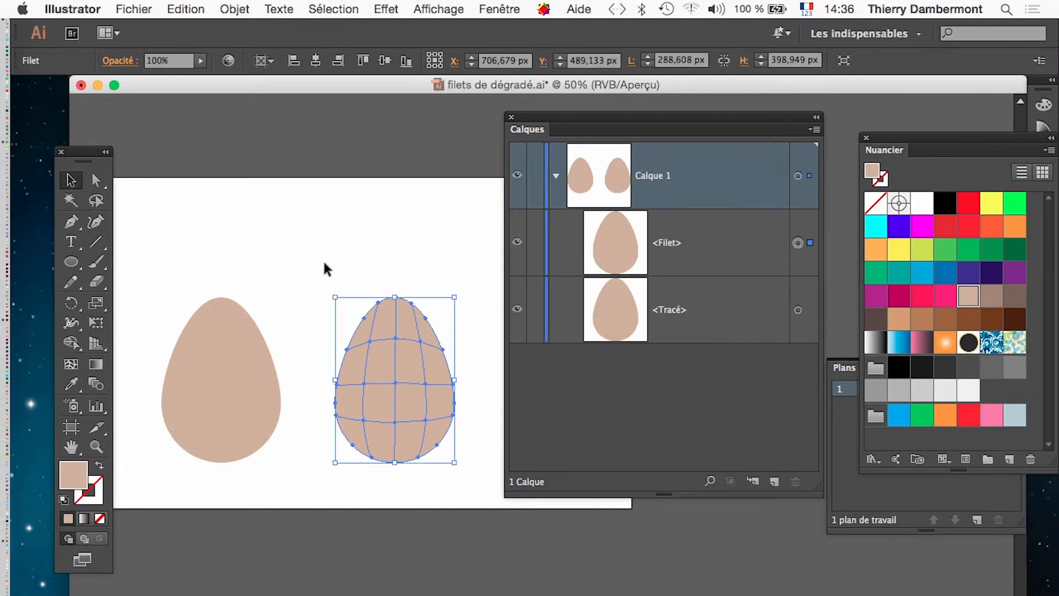
# Examine the mesh lines of the right-hand egg at 100%, with the Calques panel clear of it and the bounding box toggled.
pyautogui.scroll(2, 433, 390)
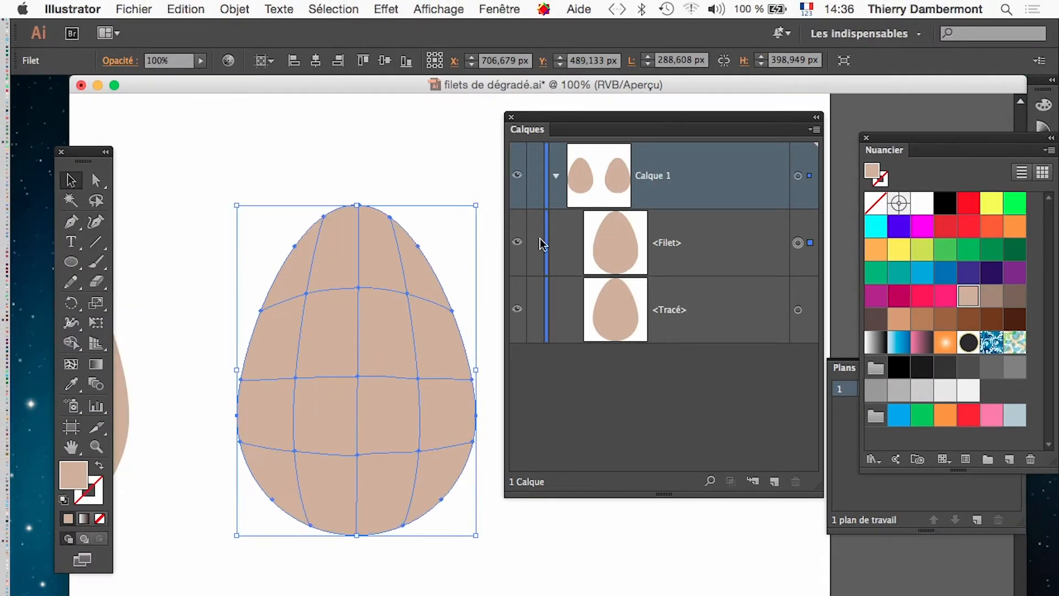
pyautogui.moveTo(549, 118); pyautogui.dragTo(610, 121)
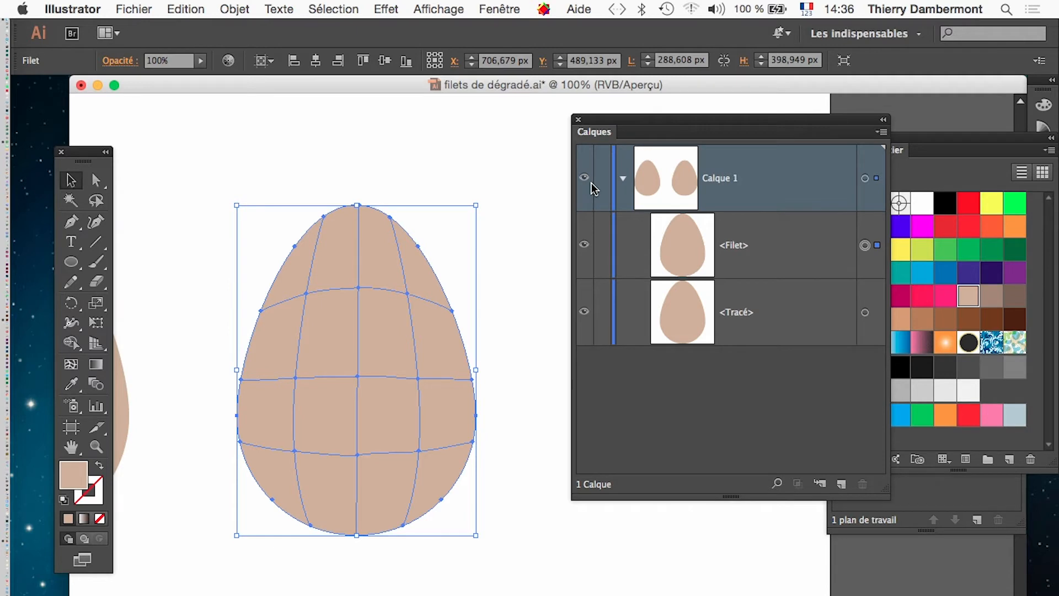
pyautogui.press('super+shift+b')
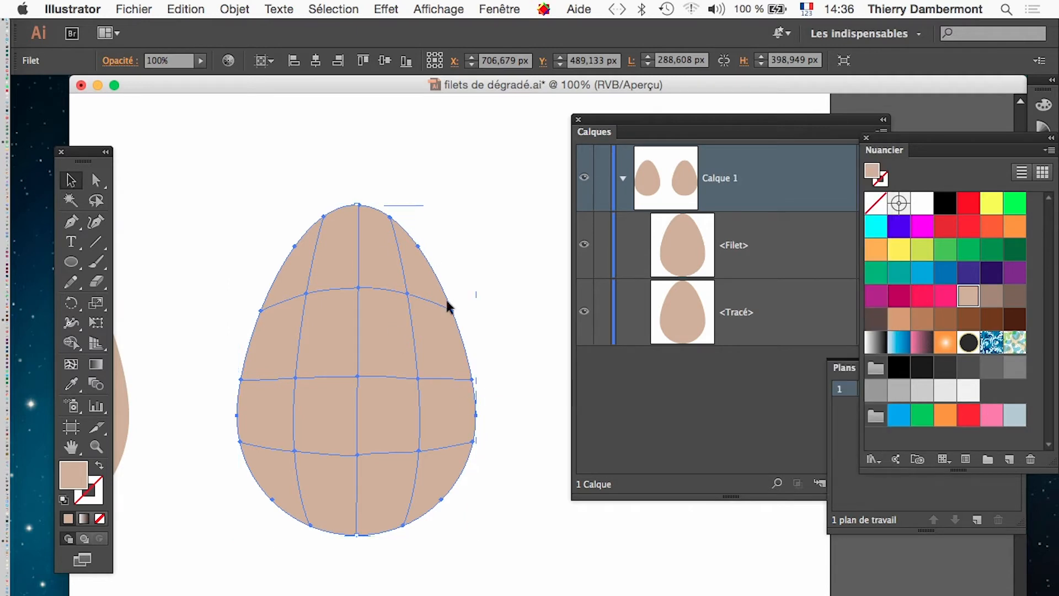
pyautogui.press('super+shift+b')
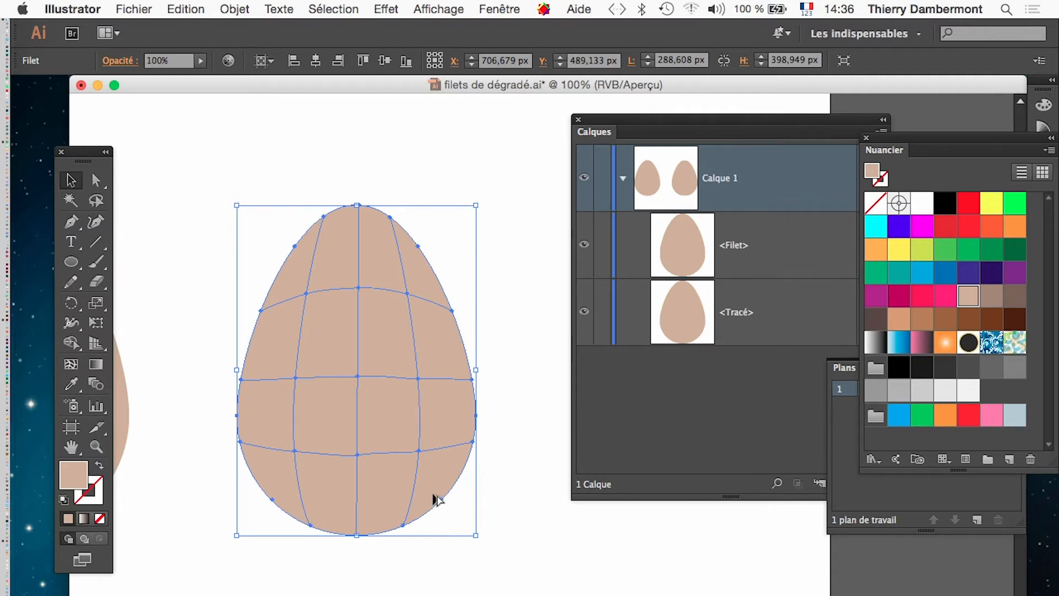
# Extend the artboard's upper edge to a roughly square format with free space above the eggs, clear of the Calques panel.
pyautogui.scroll(-2, 436, 498)
pyautogui.scroll(-1, 435, 499)
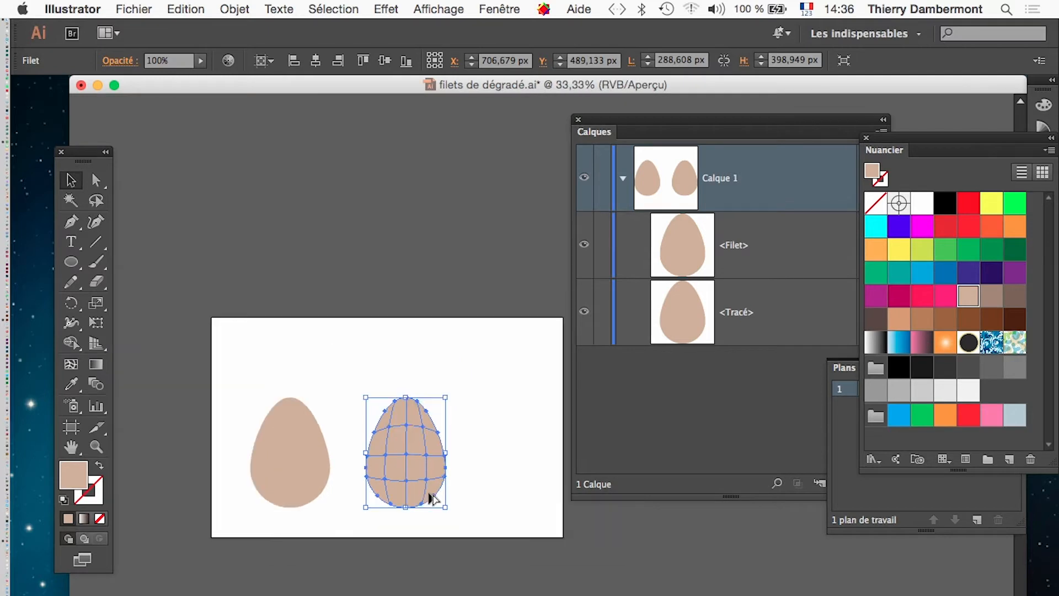
pyautogui.moveTo(509, 421); pyautogui.dragTo(323, 404)
pyautogui.moveTo(235, 396); pyautogui.dragTo(388, 432)
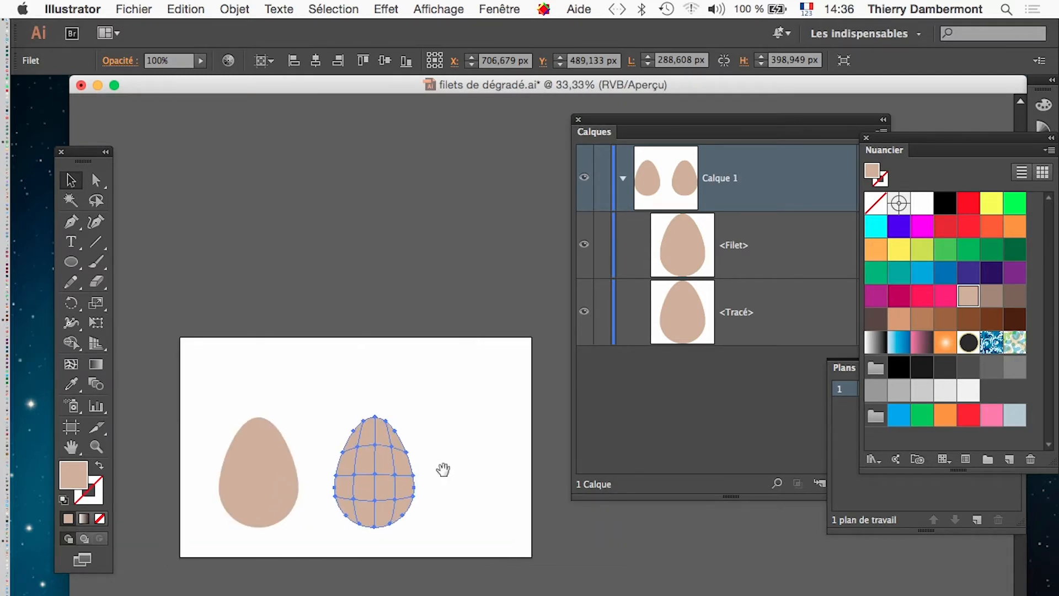
pyautogui.click(72, 428)
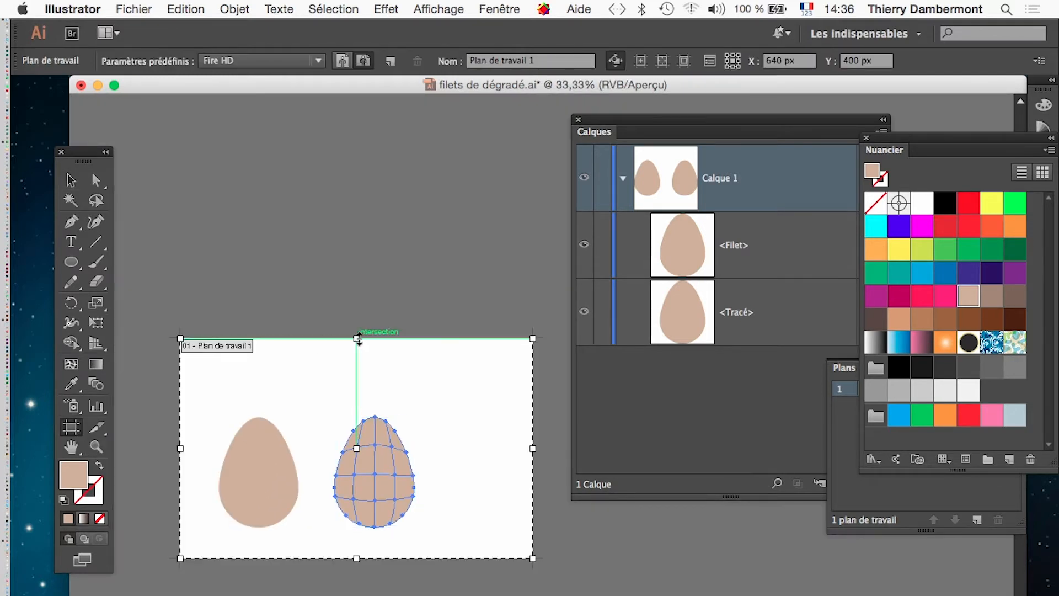
pyautogui.moveTo(357, 338); pyautogui.dragTo(358, 210)
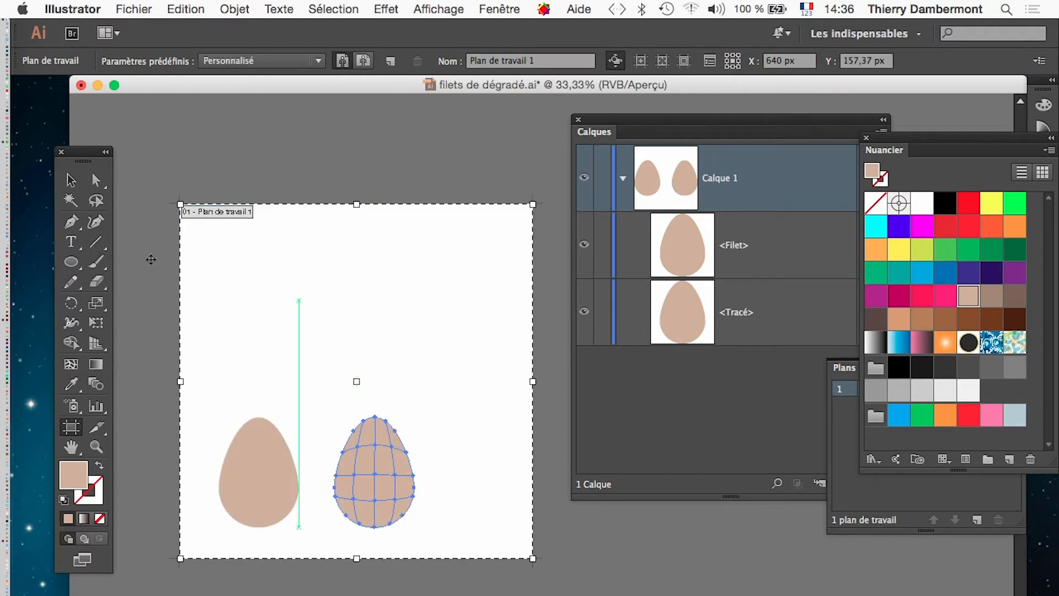
pyautogui.moveTo(633, 128); pyautogui.dragTo(671, 130)
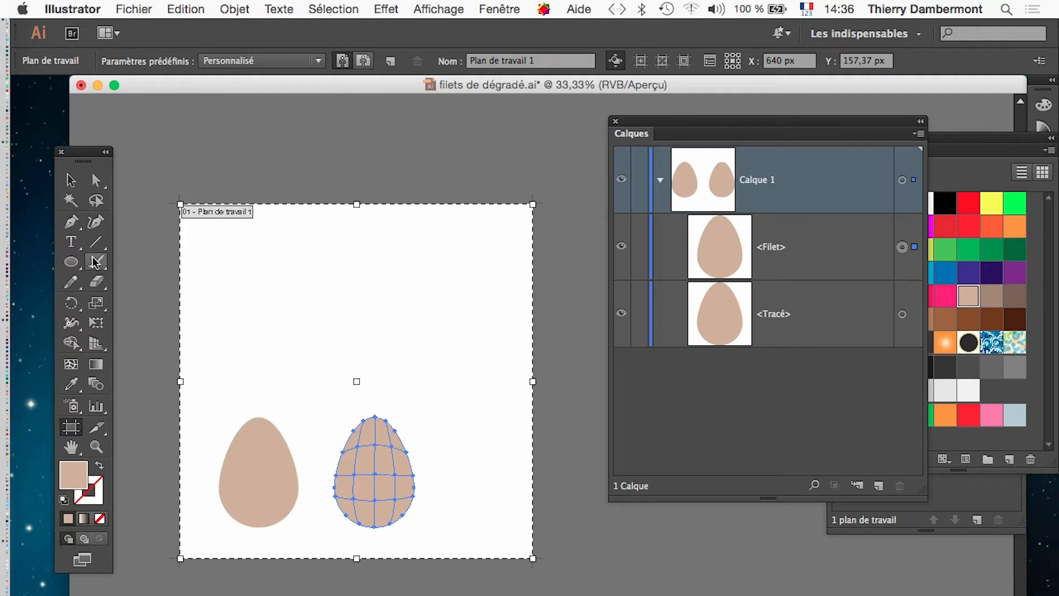
# Draw a freehand open curl about 765 px wide and 323 px high above the eggs with the Pencil tool.
pyautogui.click(71, 280)
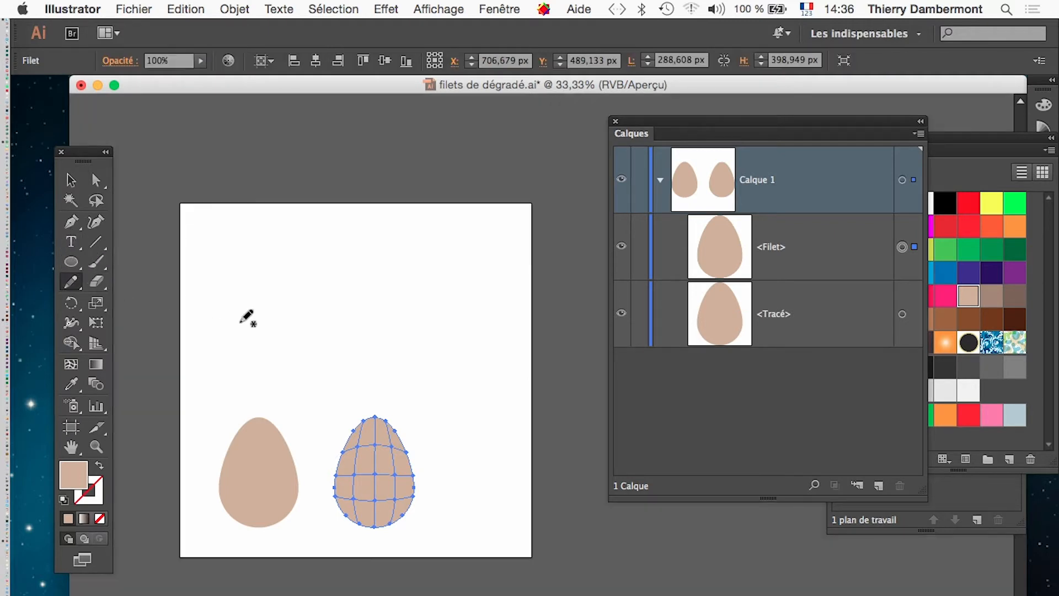
pyautogui.moveTo(226, 323)
pyautogui.mouseDown()
pyautogui.moveTo(299, 284)
pyautogui.moveTo(396, 286)
pyautogui.moveTo(431, 310)
pyautogui.moveTo(438, 340)
pyautogui.moveTo(402, 368)
pyautogui.moveTo(356, 370)
pyautogui.moveTo(305, 322)
pyautogui.mouseUp()
pyautogui.scroll(1, 298, 356)
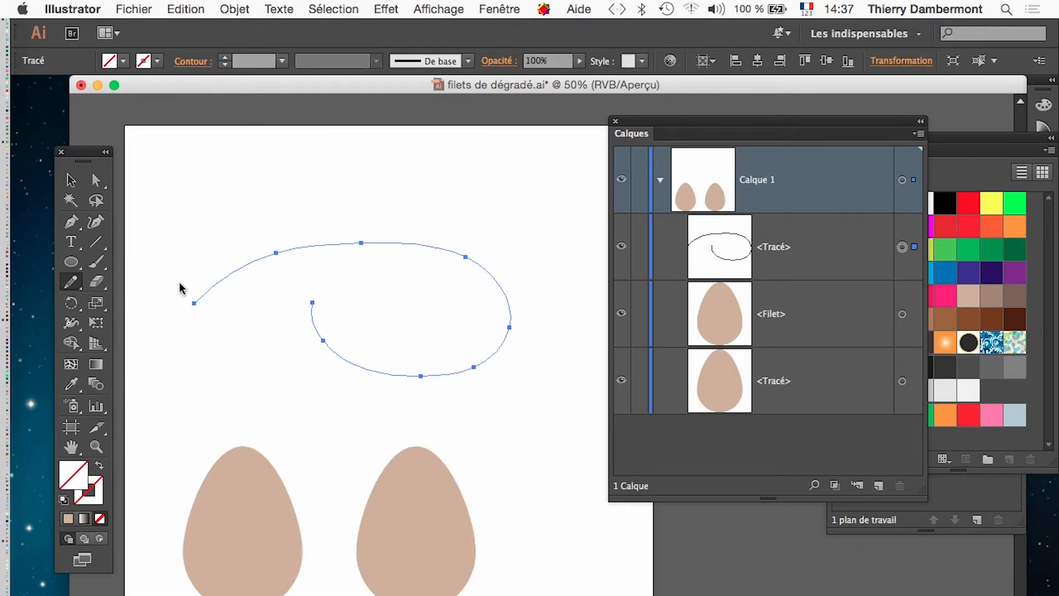
pyautogui.press('v')
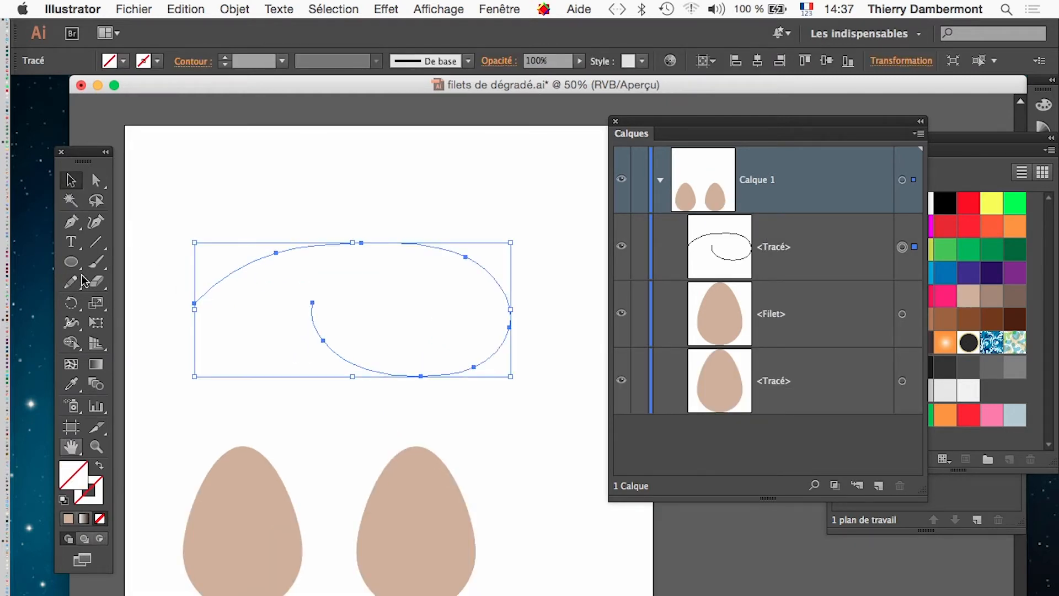
# Place the Nuancier panel beside the curl and give the curl's stroke a medium blue swatch.
pyautogui.click(90, 504)
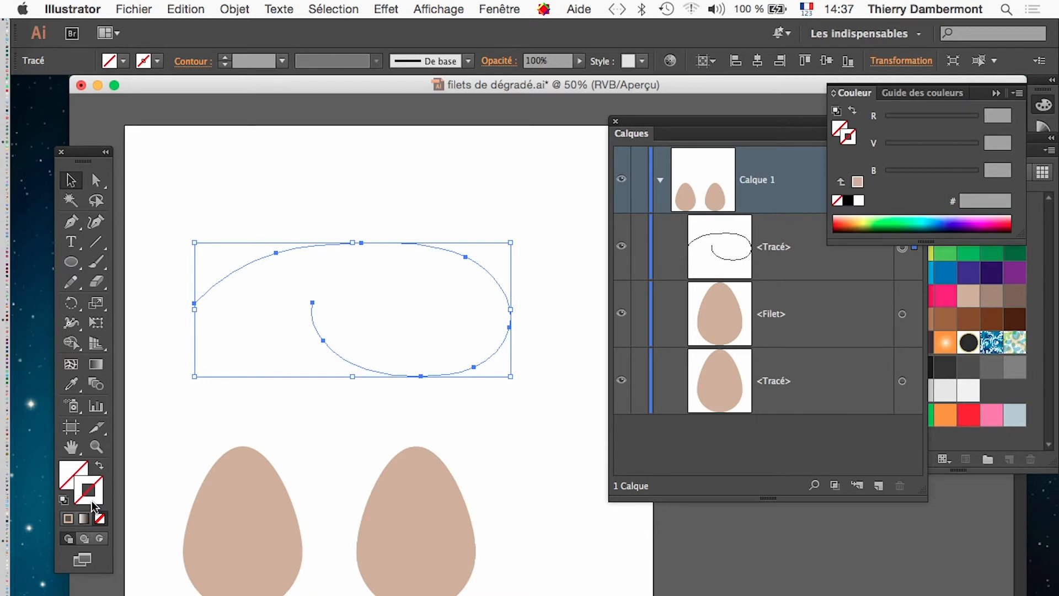
pyautogui.click(997, 93)
pyautogui.moveTo(971, 150); pyautogui.dragTo(634, 112)
pyautogui.moveTo(734, 122); pyautogui.dragTo(874, 446)
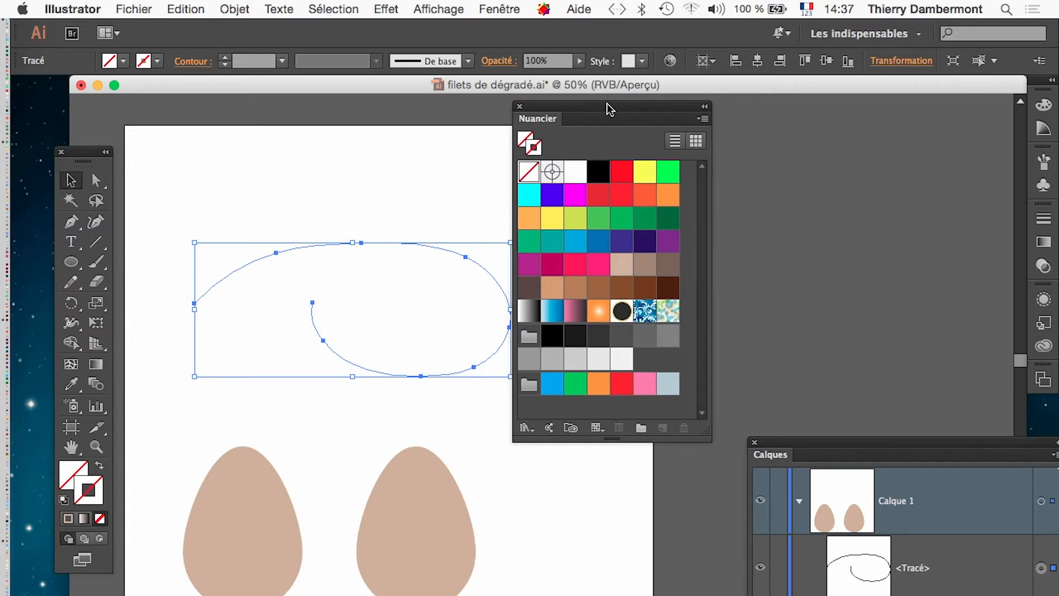
pyautogui.moveTo(610, 109); pyautogui.dragTo(689, 114)
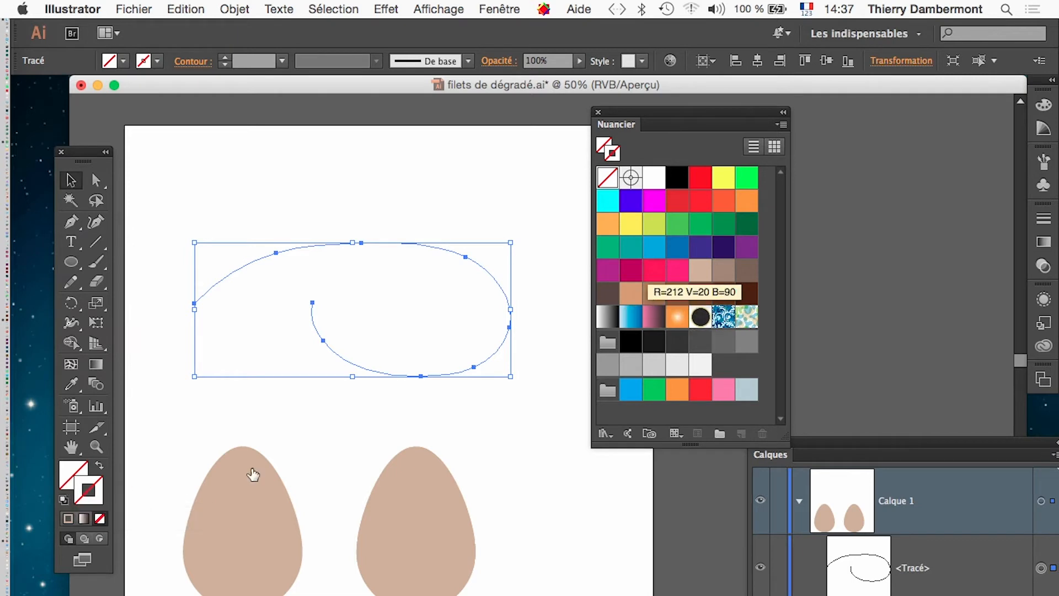
pyautogui.click(656, 301)
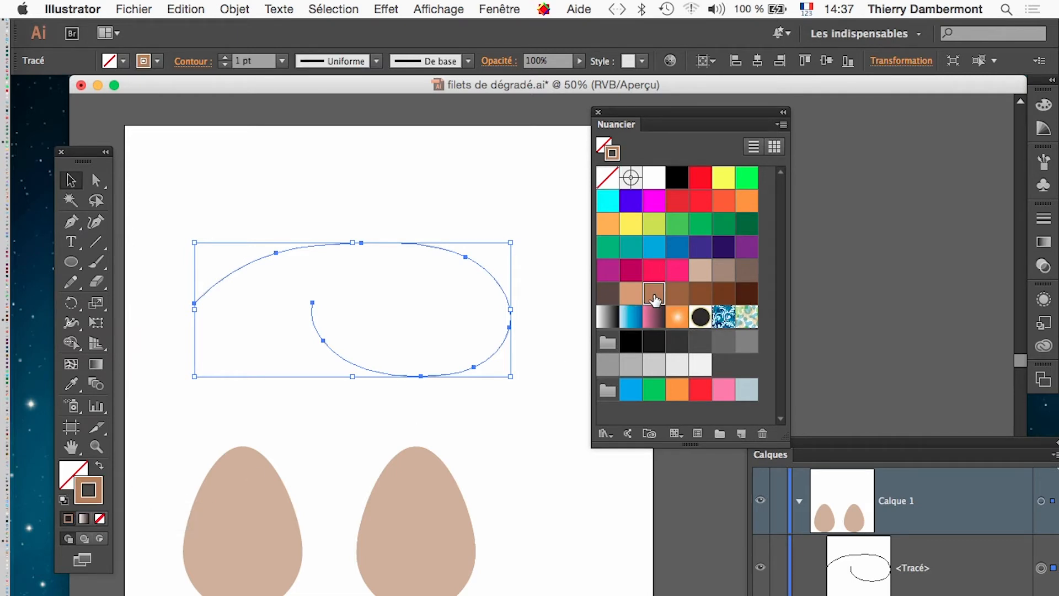
pyautogui.click(676, 249)
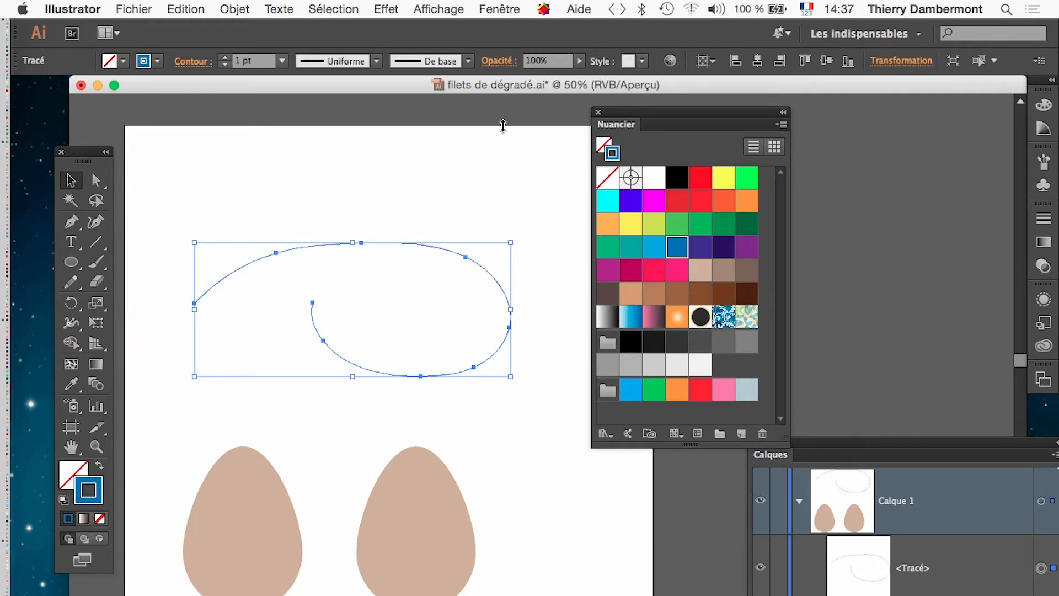
# Set the stroke weight of the blue curl to 160 pt.
pyautogui.keyDown('shift'); pyautogui.click(224, 57); pyautogui.keyUp('shift')
pyautogui.keyDown('shift'); pyautogui.click(225, 57); pyautogui.keyUp('shift')
pyautogui.keyDown('shift'); pyautogui.click(225, 57); pyautogui.keyUp('shift')
pyautogui.keyDown('shift'); pyautogui.click(224, 57); pyautogui.keyUp('shift')
pyautogui.keyDown('shift'); pyautogui.click(225, 57); pyautogui.keyUp('shift')
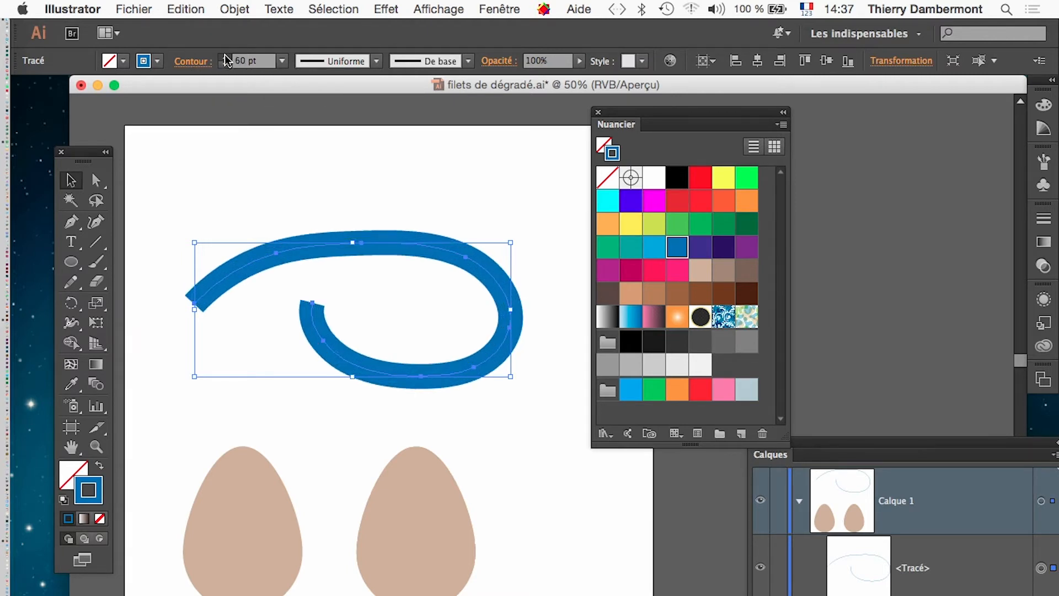
pyautogui.keyDown('shift'); pyautogui.click(224, 57); pyautogui.keyUp('shift')
pyautogui.keyDown('shift'); pyautogui.click(224, 57); pyautogui.keyUp('shift')
pyautogui.keyDown('shift'); pyautogui.click(224, 57); pyautogui.keyUp('shift')
pyautogui.keyDown('shift'); pyautogui.click(225, 57); pyautogui.keyUp('shift')
pyautogui.keyDown('shift'); pyautogui.click(225, 57); pyautogui.keyUp('shift')
pyautogui.keyDown('shift'); pyautogui.click(225, 57); pyautogui.keyUp('shift')
pyautogui.keyDown('shift'); pyautogui.click(225, 57); pyautogui.keyUp('shift')
pyautogui.keyDown('shift'); pyautogui.click(225, 57); pyautogui.keyUp('shift')
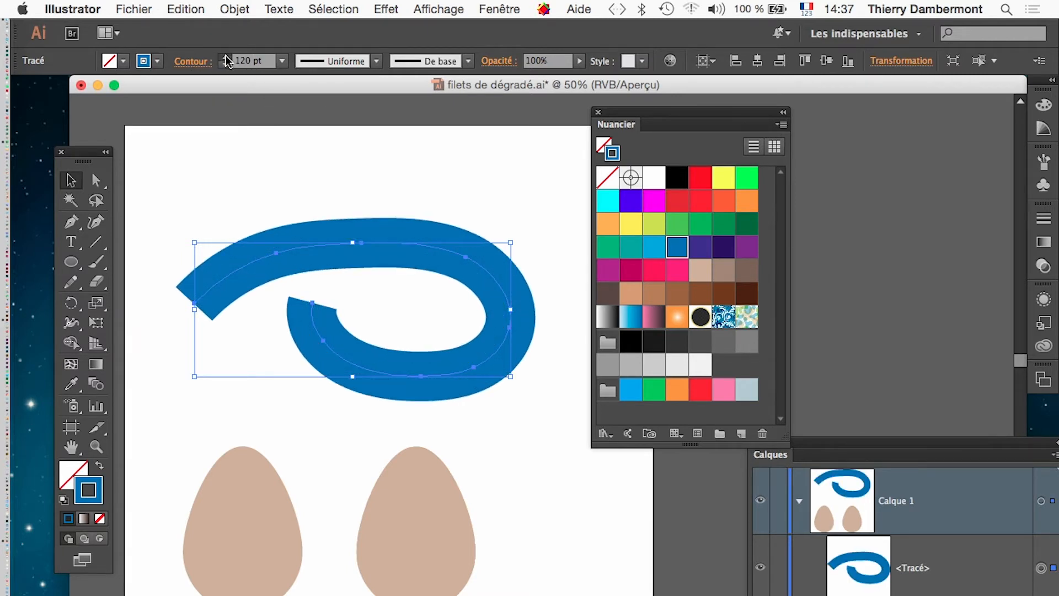
pyautogui.keyDown('shift'); pyautogui.click(225, 57); pyautogui.keyUp('shift')
pyautogui.keyDown('shift'); pyautogui.click(224, 57); pyautogui.keyUp('shift')
pyautogui.keyDown('shift'); pyautogui.click(224, 57); pyautogui.keyUp('shift')
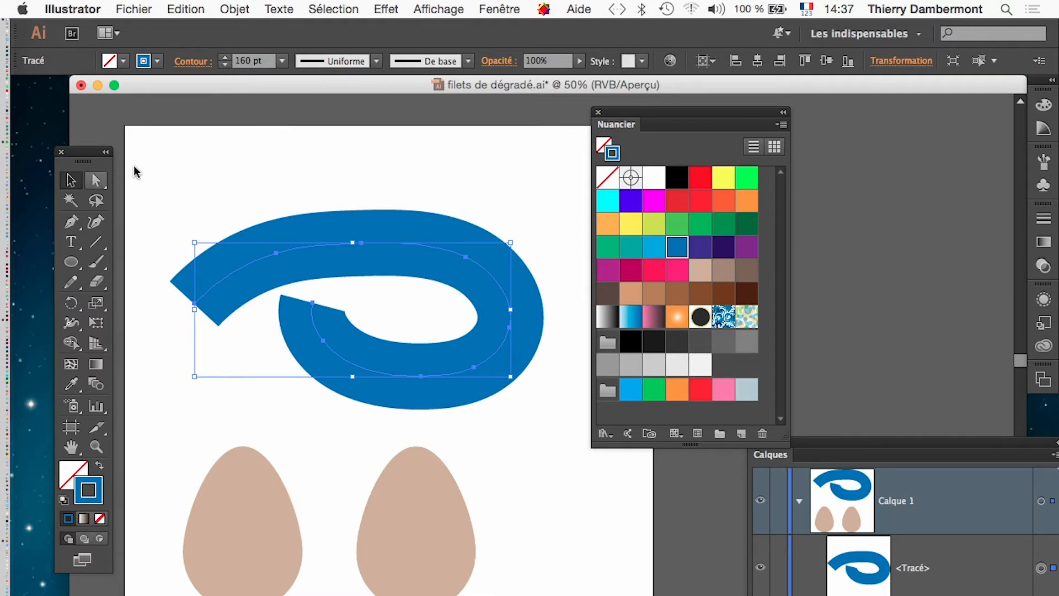
pyautogui.click(96, 179)
pyautogui.click(274, 198)
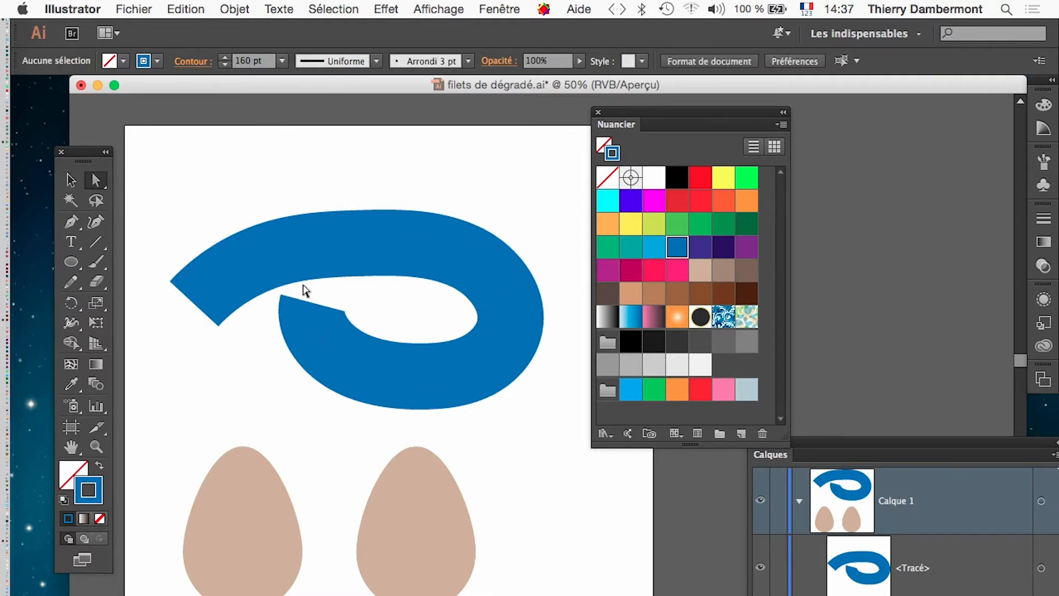
pyautogui.click(71, 180)
pyautogui.click(278, 255)
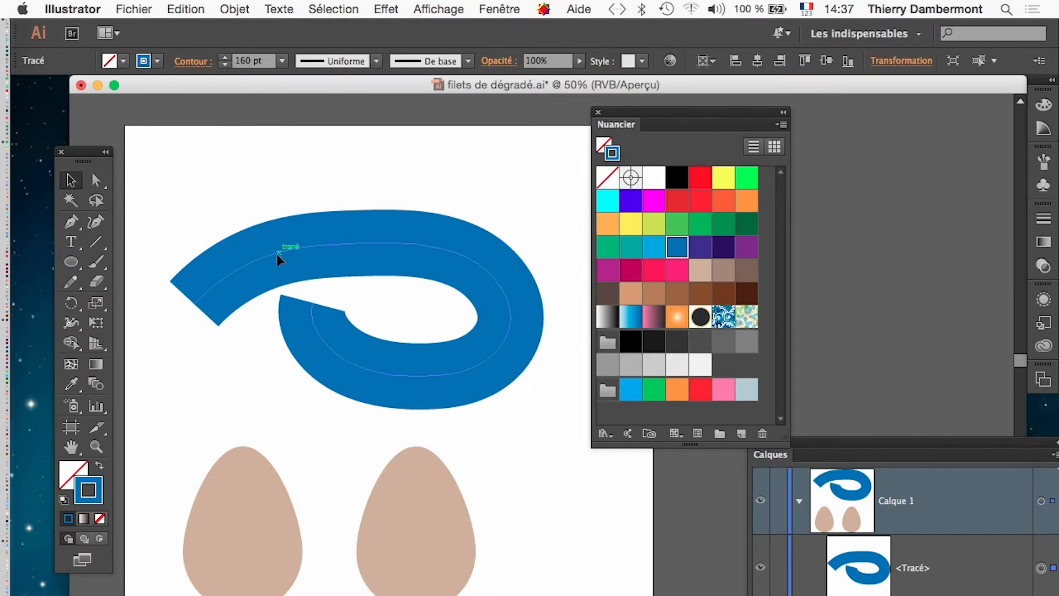
pyautogui.click(259, 210)
# Reshape the blue curl by directly selecting the three anchor points at its inner end and moving them down and left.
pyautogui.click(96, 179)
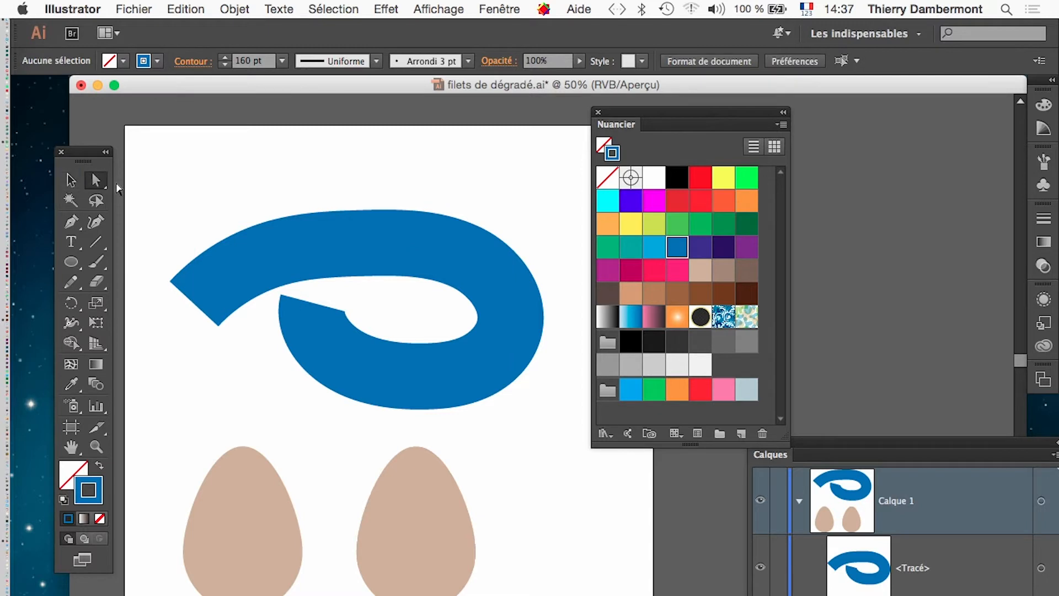
pyautogui.click(213, 292)
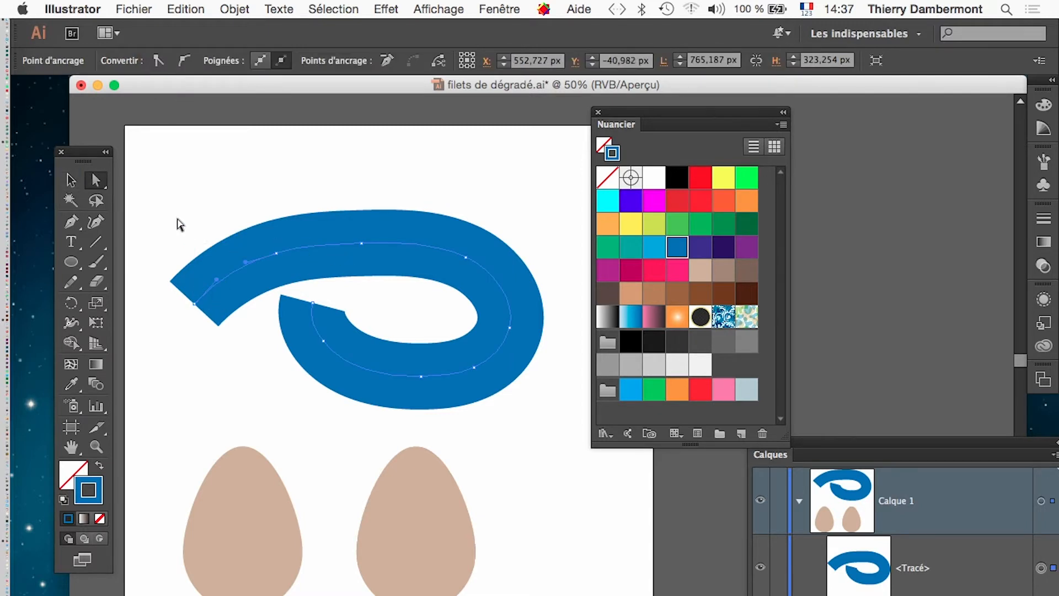
pyautogui.moveTo(301, 293); pyautogui.dragTo(442, 404)
pyautogui.moveTo(421, 376); pyautogui.dragTo(390, 402)
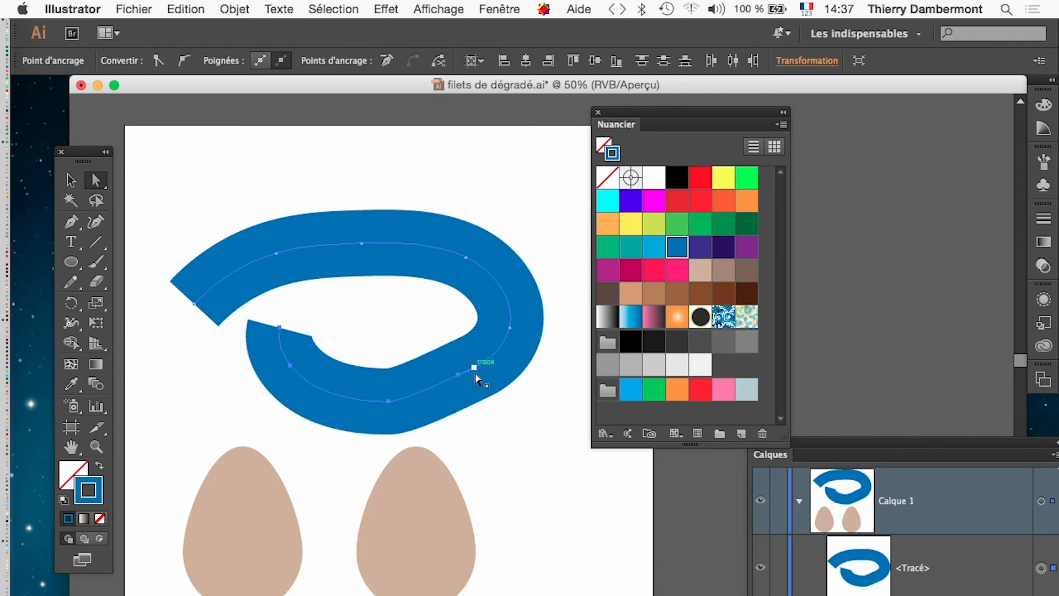
# Try to smooth the blue curl's lower bend and inner end by adjusting their anchor points with direct selection.
pyautogui.moveTo(475, 367); pyautogui.dragTo(479, 381)
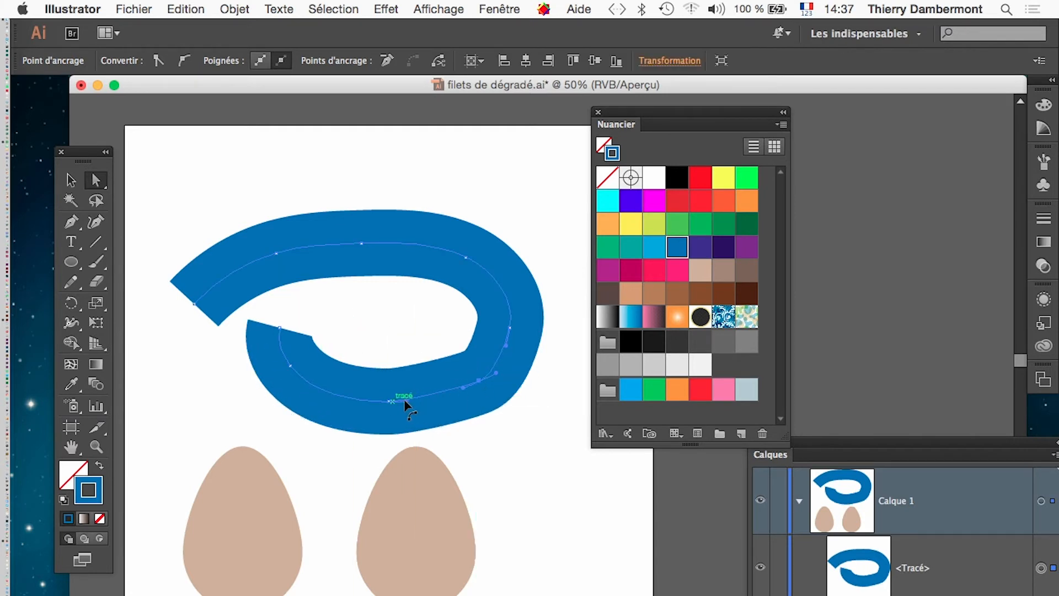
pyautogui.moveTo(389, 401); pyautogui.dragTo(389, 407)
pyautogui.moveTo(281, 349)
pyautogui.mouseDown()
pyautogui.moveTo(270, 341)
pyautogui.moveTo(317, 350)
pyautogui.moveTo(314, 334)
pyautogui.moveTo(292, 350)
pyautogui.moveTo(288, 338)
pyautogui.moveTo(301, 340)
pyautogui.mouseUp()
# Undo the recent anchor point edits on the blue curl, including the move of its inner end.
pyautogui.press('super+z')
pyautogui.press('super+z')
pyautogui.press('super+z')
pyautogui.press('super+z')
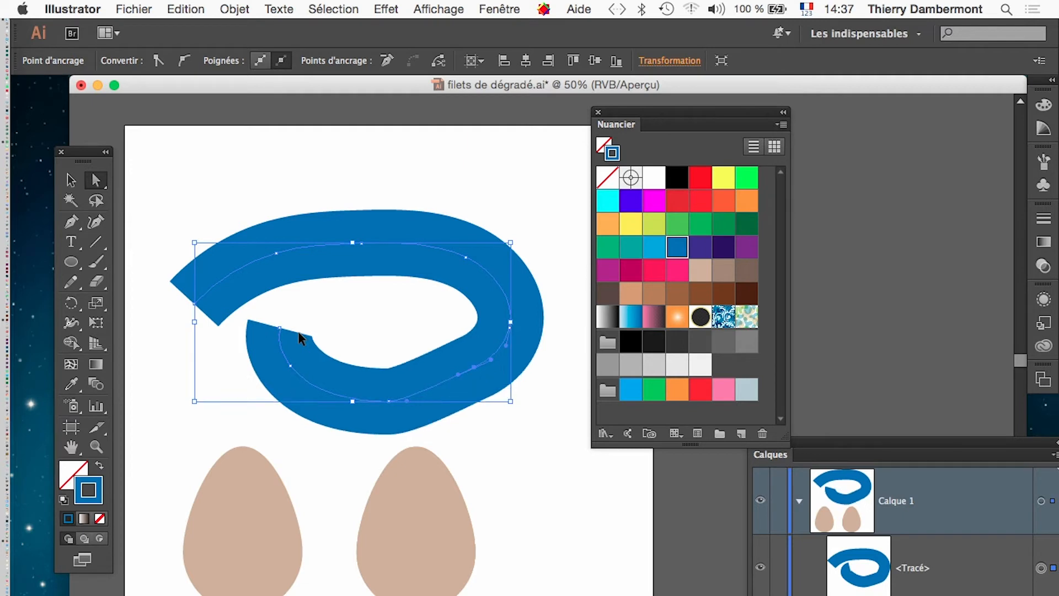
pyautogui.press('super+z')
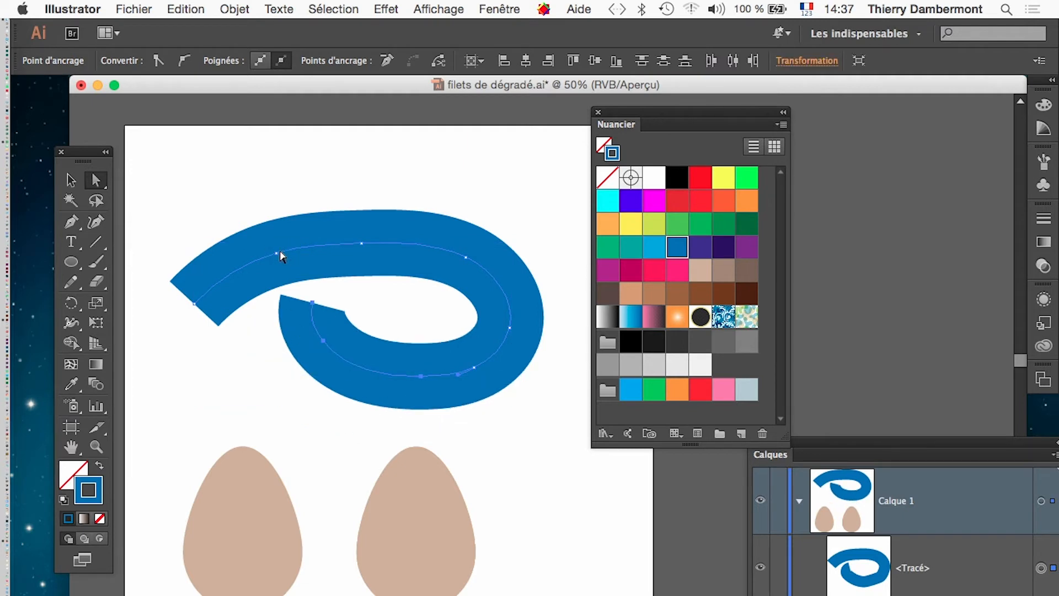
# Place the Contour panel above the blue curl and reduce the curl's stroke weight to 100 pt.
pyautogui.click(71, 180)
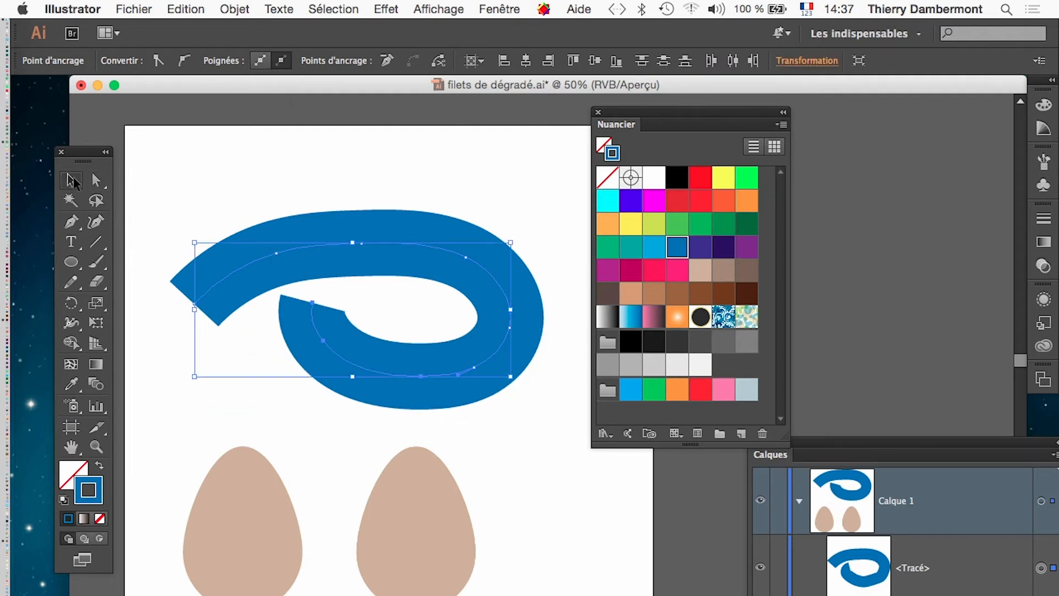
pyautogui.click(495, 10)
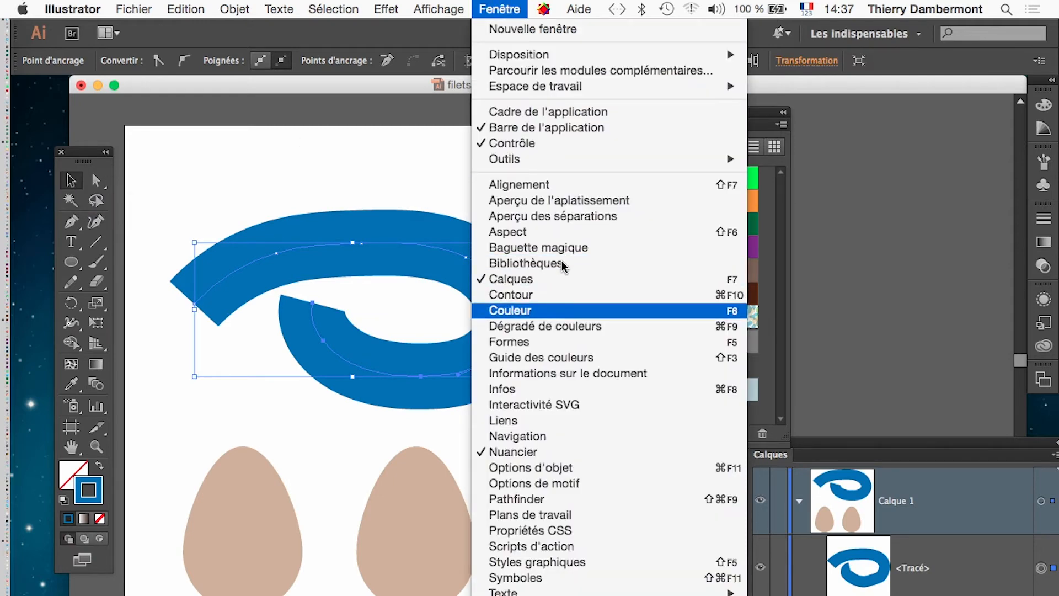
pyautogui.click(561, 296)
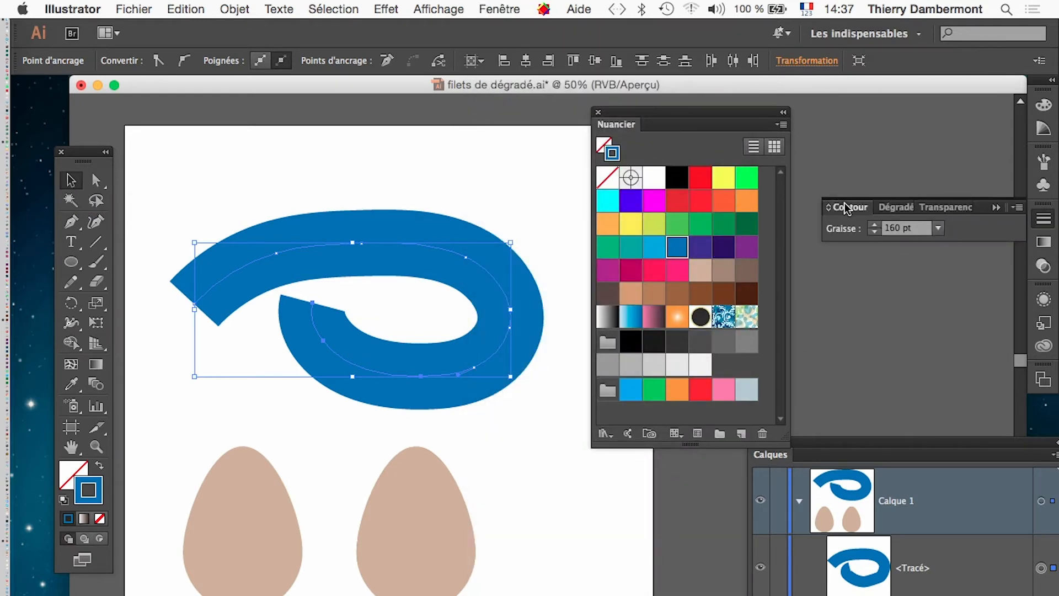
pyautogui.moveTo(845, 207); pyautogui.dragTo(444, 148)
pyautogui.click(474, 172)
pyautogui.click(474, 173)
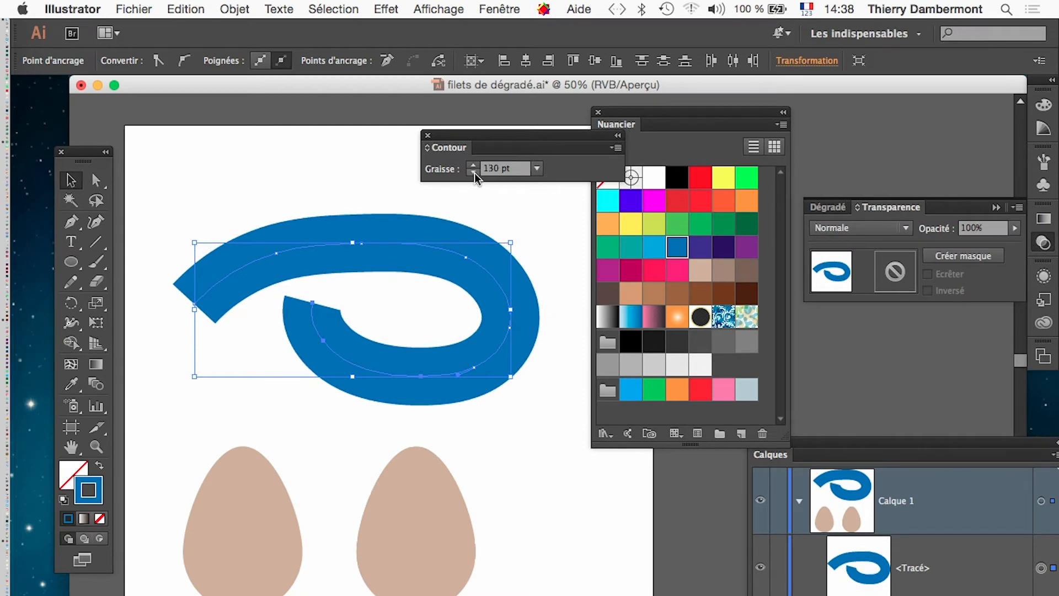
pyautogui.click(473, 172)
pyautogui.click(472, 172)
pyautogui.click(472, 173)
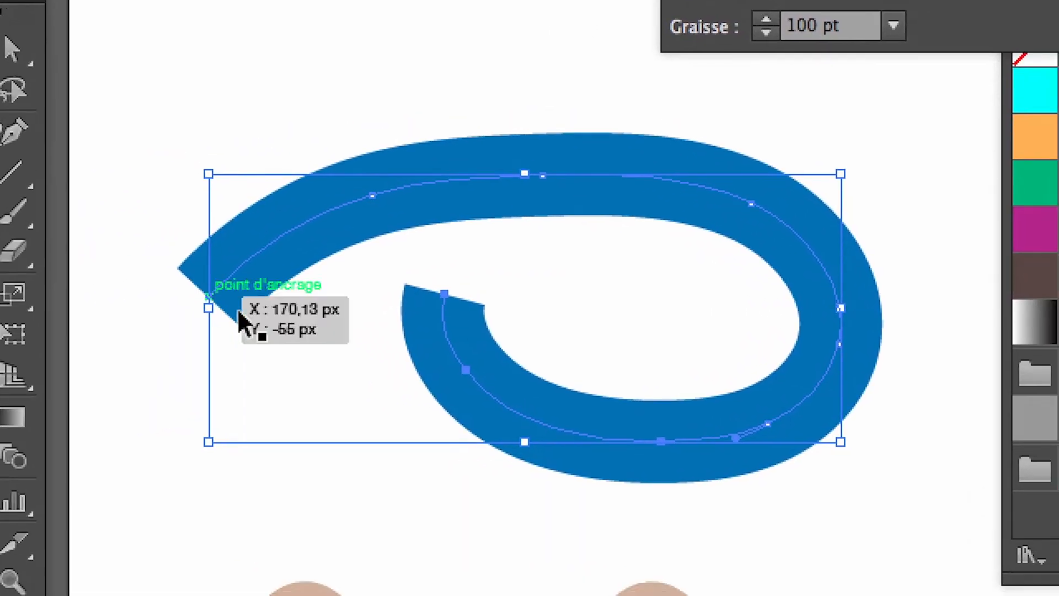
pyautogui.press('a')
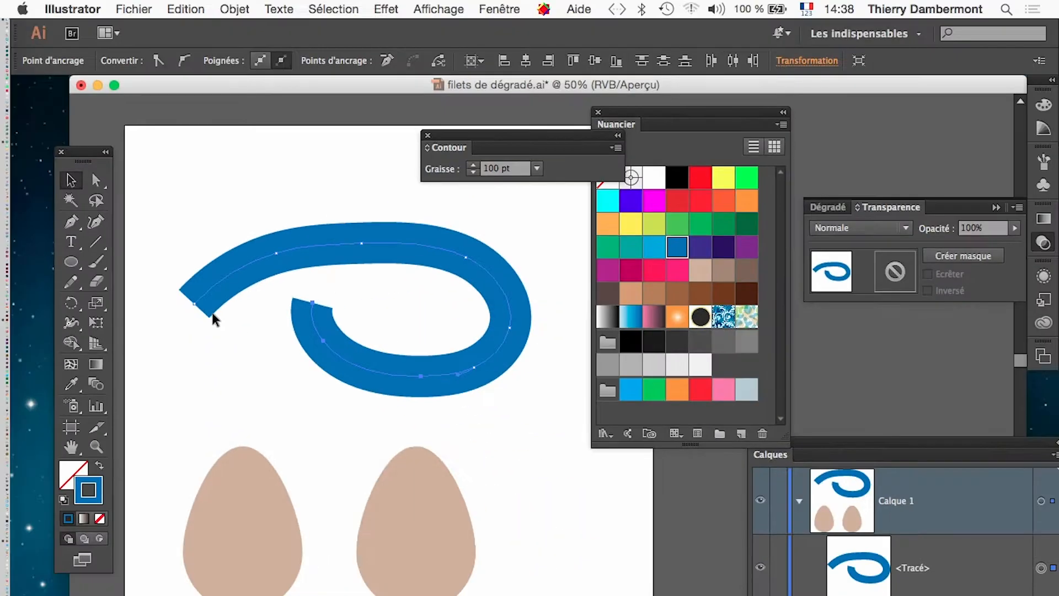
pyautogui.press('v')
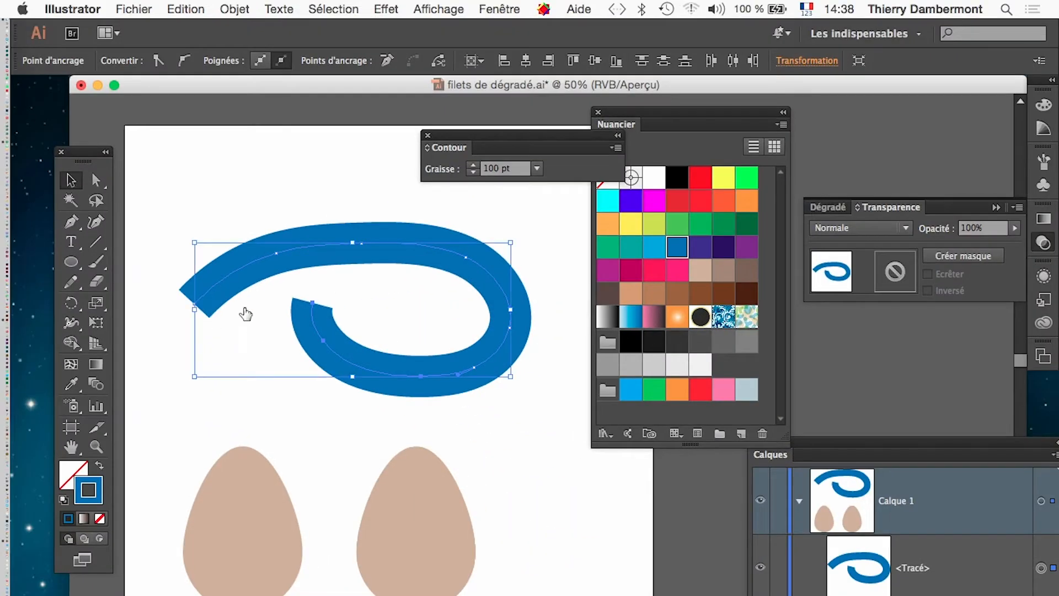
# Show the full Contour options, give the curl's stroke rounded ends (Extrémité arrondie) and move the panel clear of the drawing.
pyautogui.moveTo(478, 148); pyautogui.dragTo(302, 142)
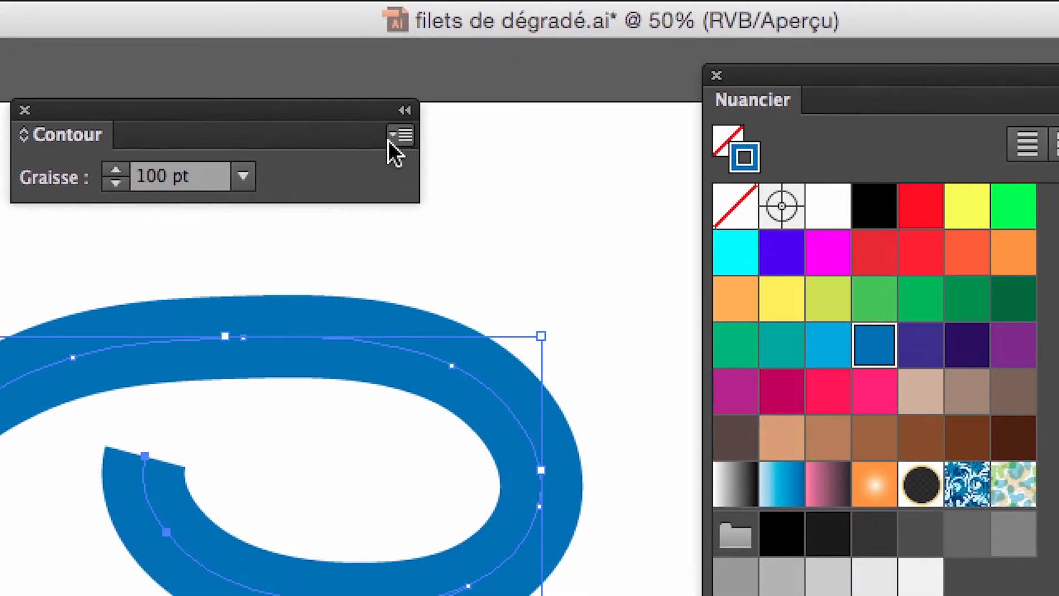
pyautogui.click(600, 146)
pyautogui.click(411, 146)
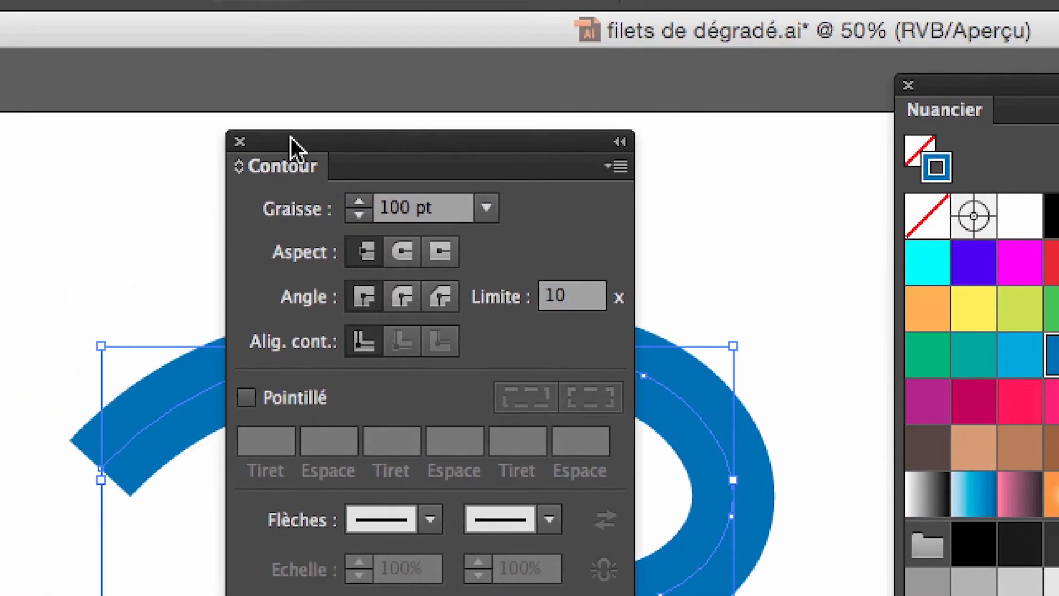
pyautogui.moveTo(290, 137); pyautogui.dragTo(480, 206)
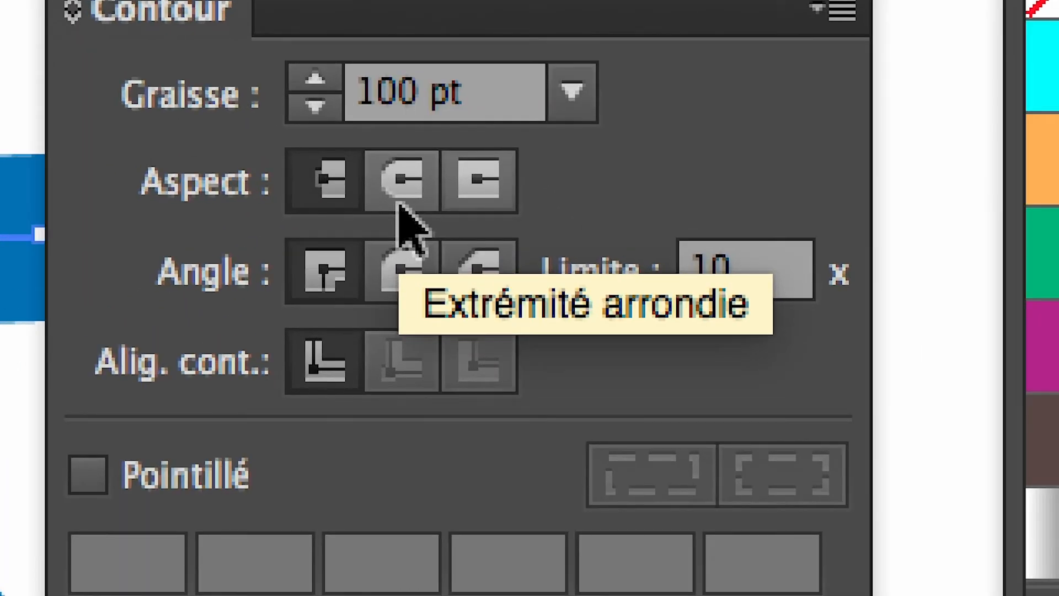
pyautogui.click(399, 202)
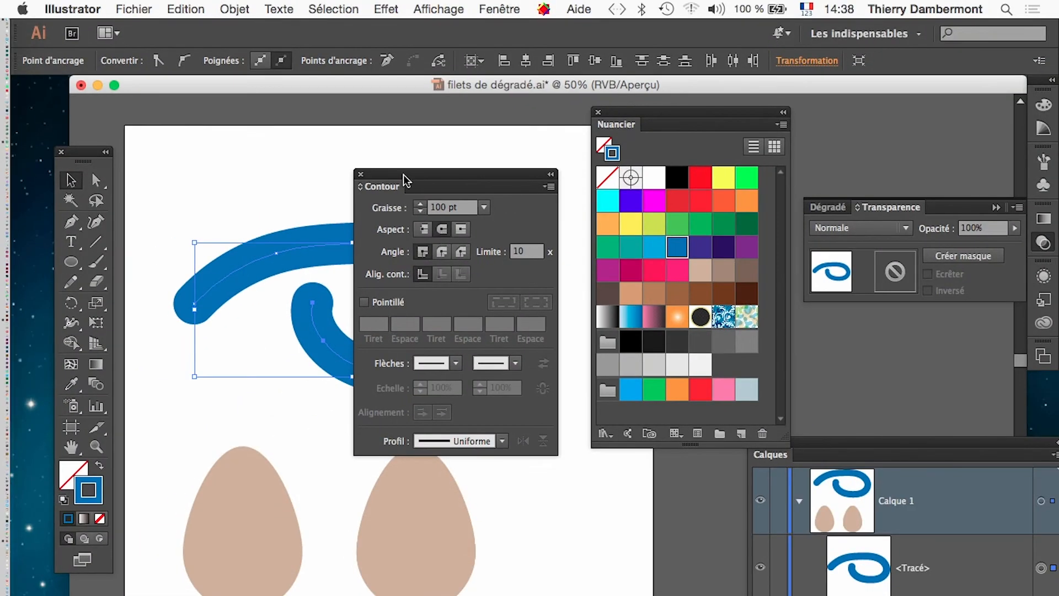
pyautogui.moveTo(403, 175); pyautogui.dragTo(829, 155)
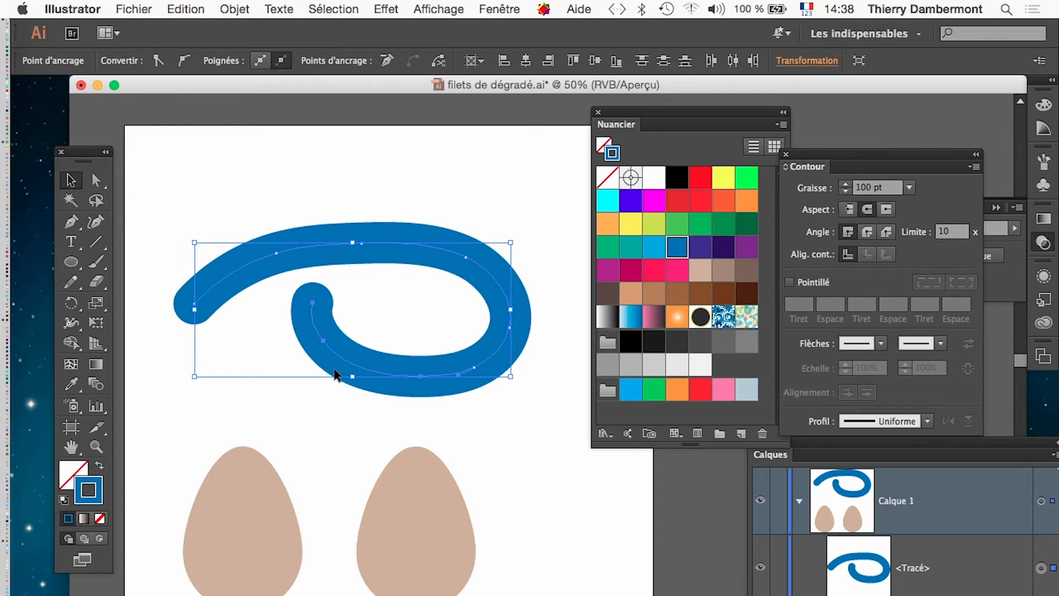
# Expand the blue curl with Décomposer, keeping both Fond and Contour enabled.
pyautogui.click(237, 8)
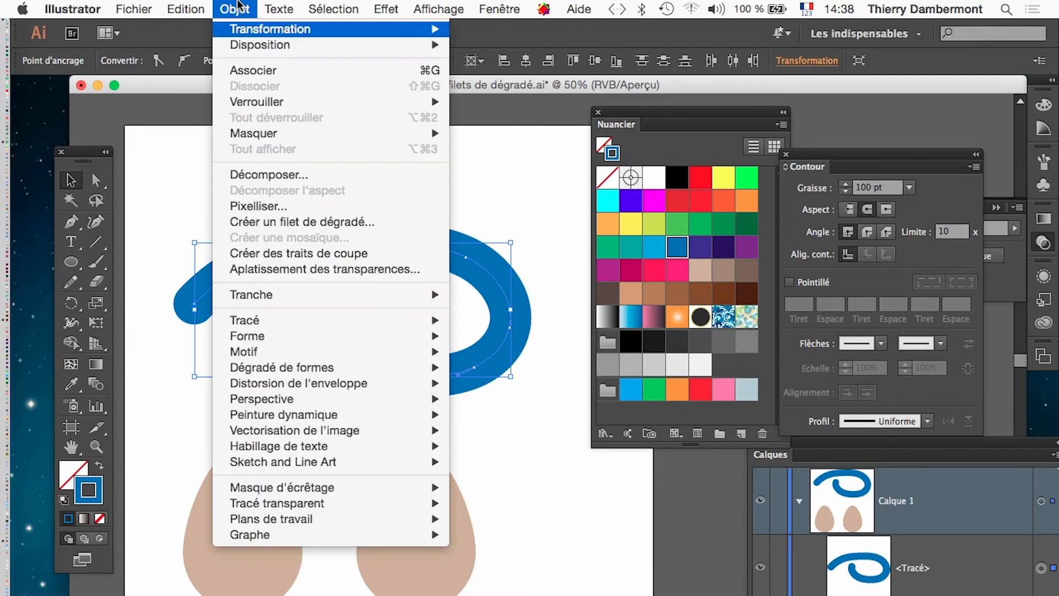
pyautogui.click(295, 175)
pyautogui.moveTo(858, 258); pyautogui.dragTo(530, 128)
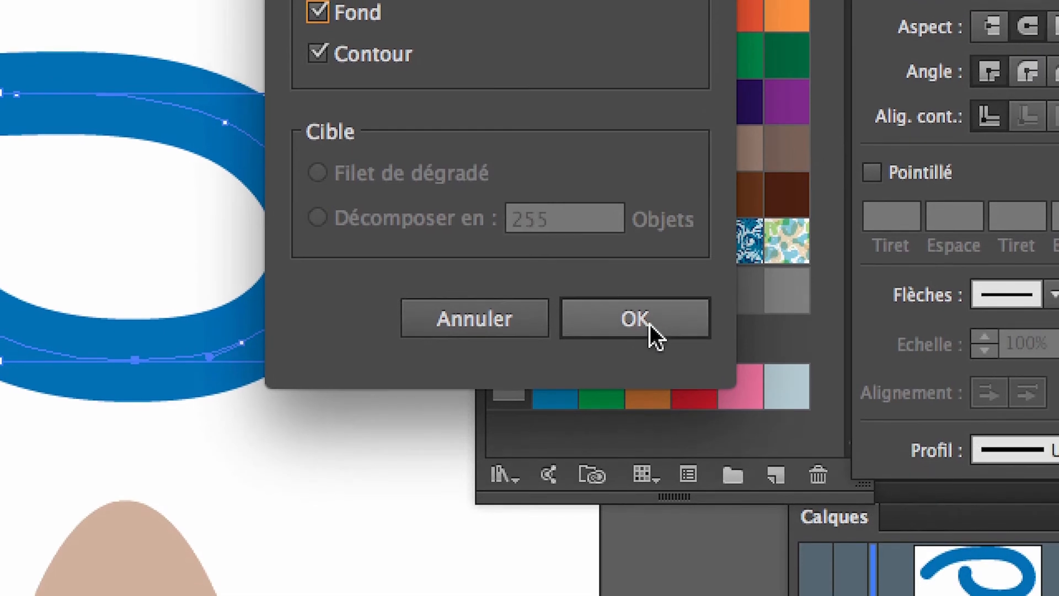
pyautogui.click(827, 510)
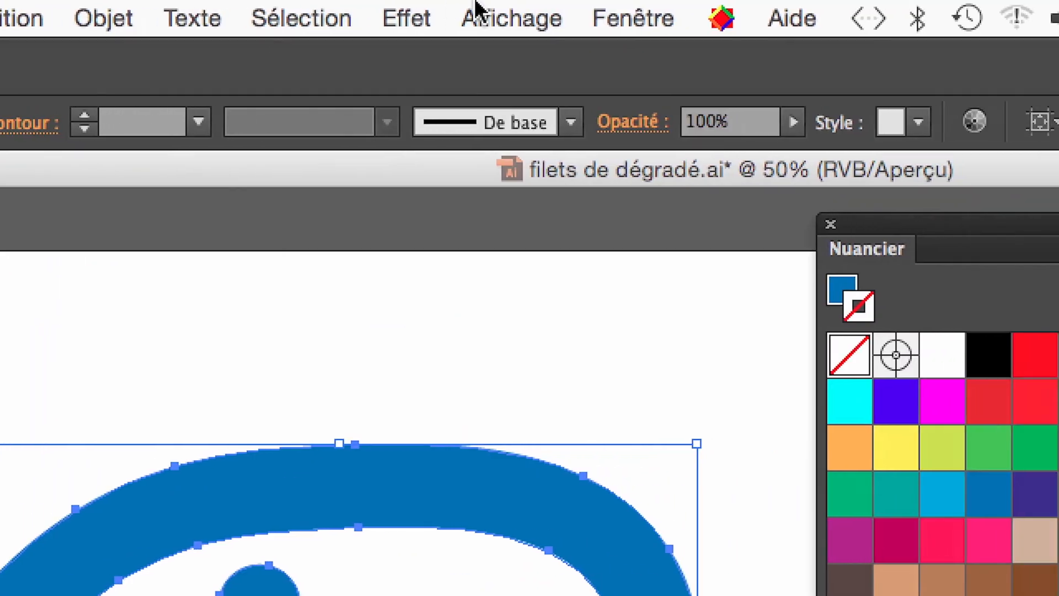
# Compare the curl's path before and after expansion in outline view by undoing and redoing the expansion.
pyautogui.click(475, 9)
pyautogui.click(485, 28)
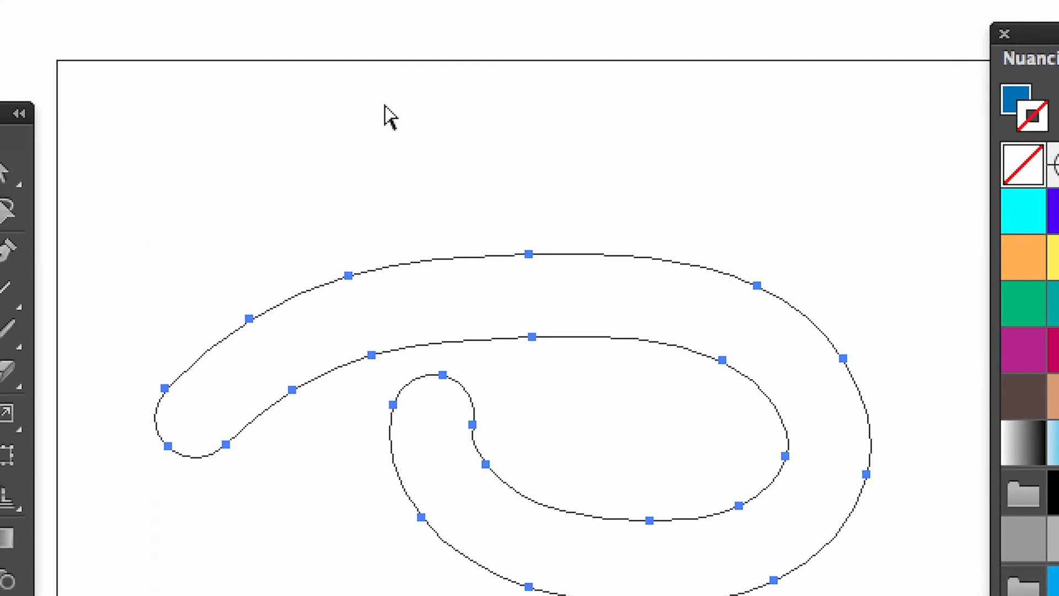
pyautogui.press('super+z')
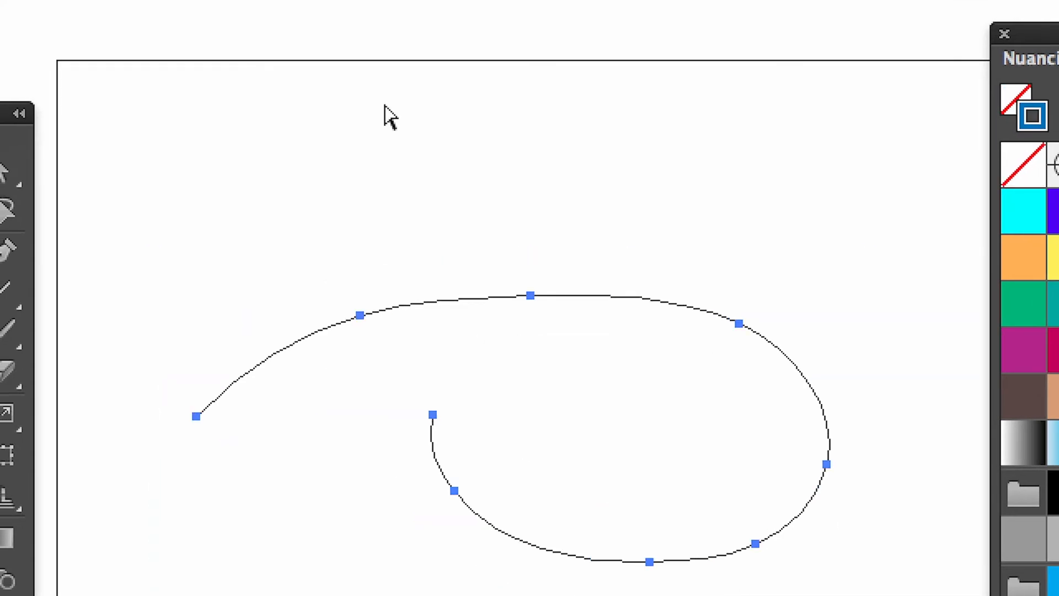
pyautogui.press('super+shift+z')
pyautogui.press('super+z')
pyautogui.press('super+shift+z')
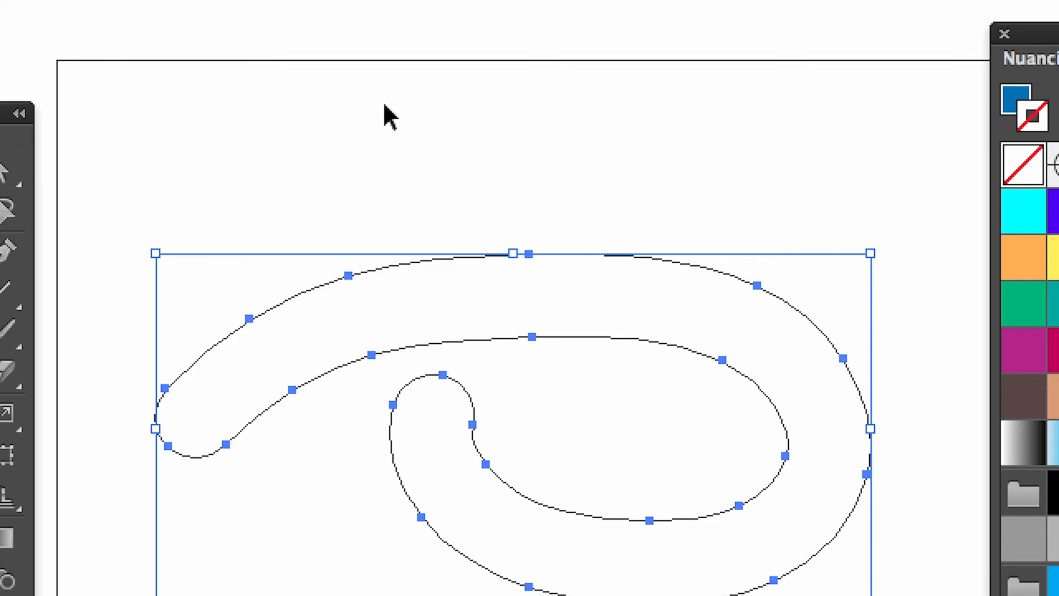
pyautogui.press('a')
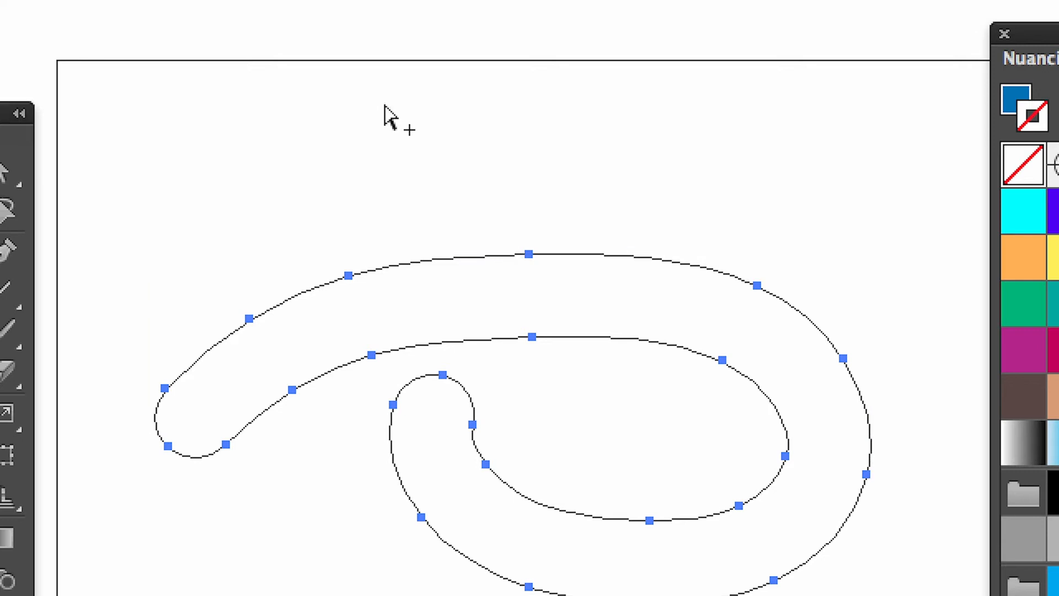
pyautogui.press('v')
pyautogui.press('alt+super')
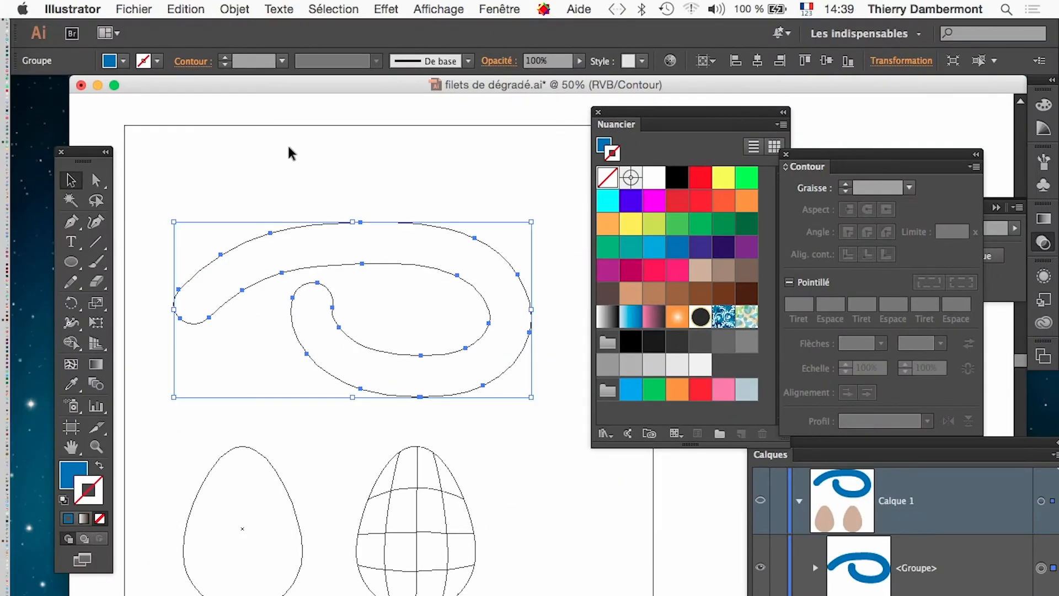
# Undo the curl's expansion and return the document to the Aperçu display mode.
pyautogui.press('super')
pyautogui.press('super+z')
pyautogui.click(438, 9)
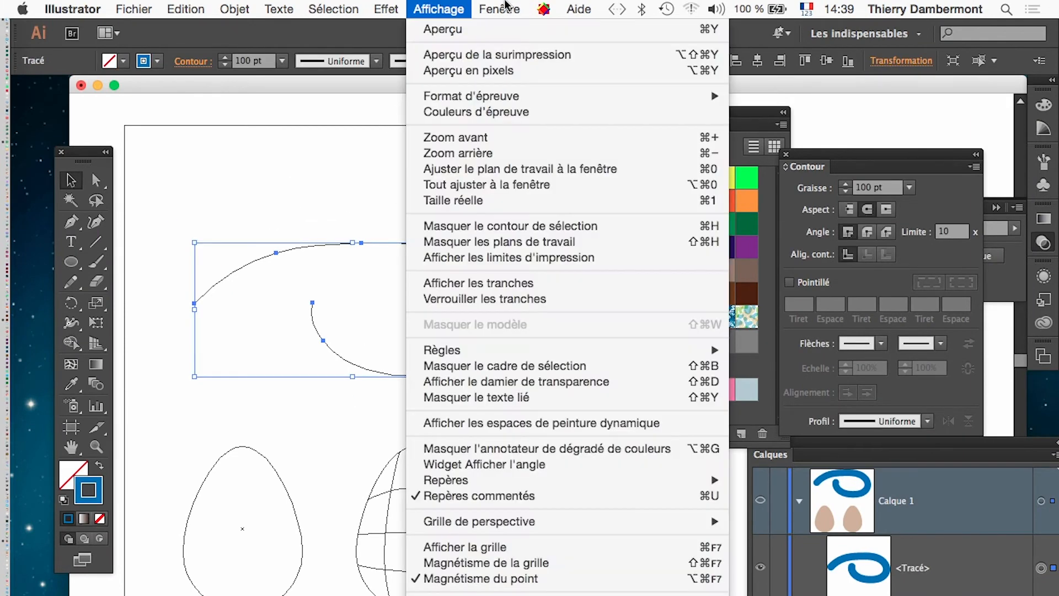
pyautogui.click(442, 29)
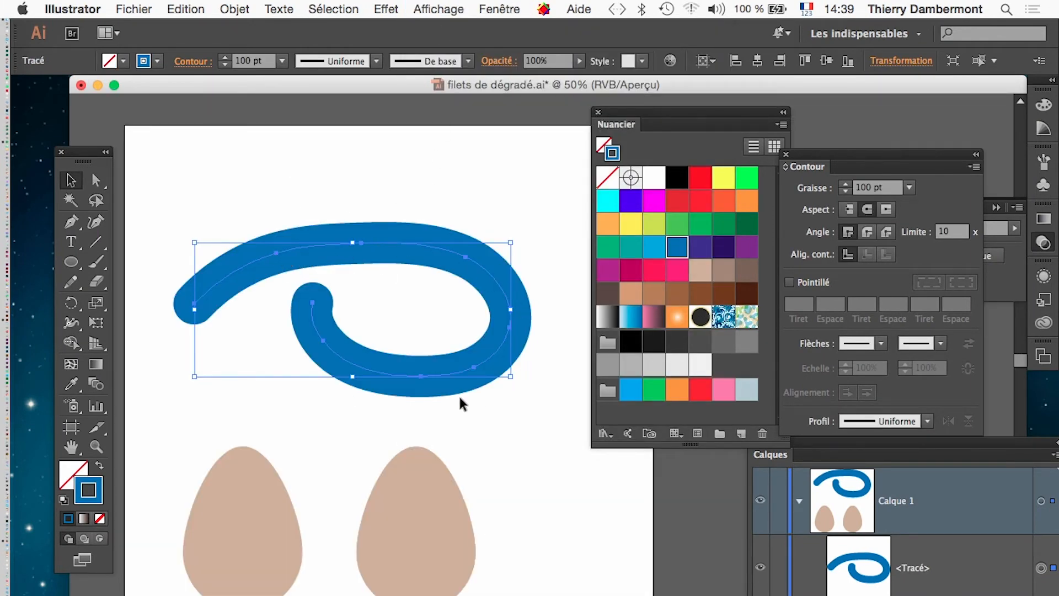
# Expand the blue curl's stroke into a filled shape with Décomposer, keeping Fond and Contour enabled.
pyautogui.click(227, 9)
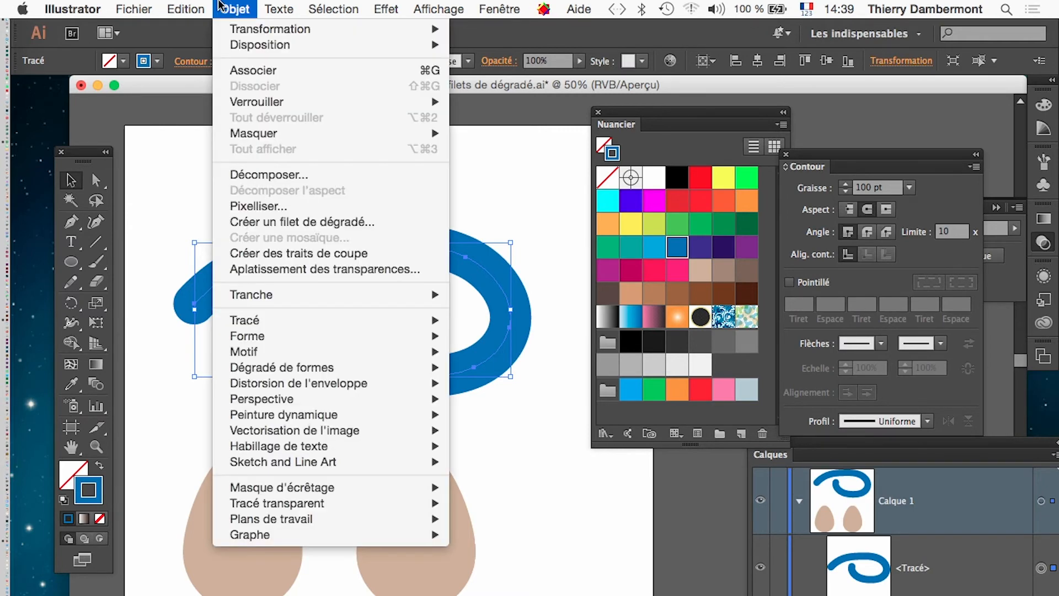
pyautogui.click(264, 174)
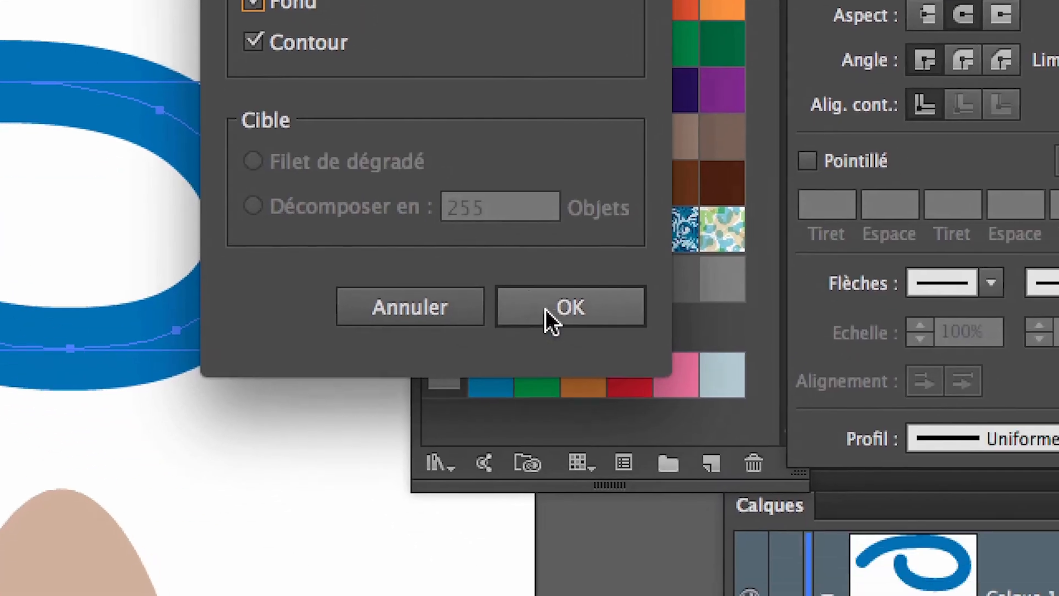
pyautogui.click(547, 309)
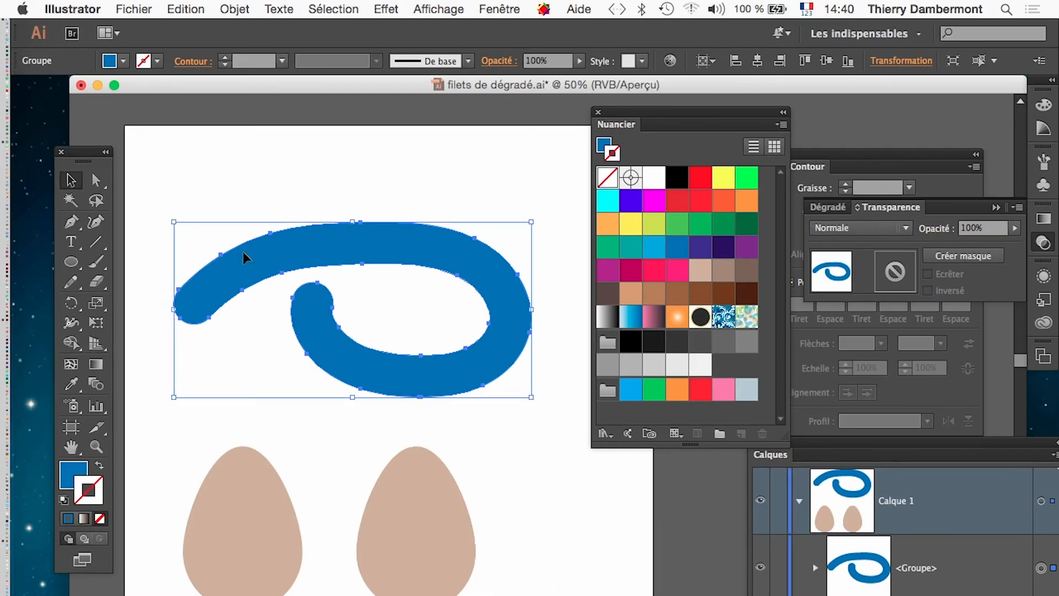
# Preview a gradient mesh with 4 rows, 4 columns, Plat appearance and 100% intensity on the expanded curl.
pyautogui.click(247, 7)
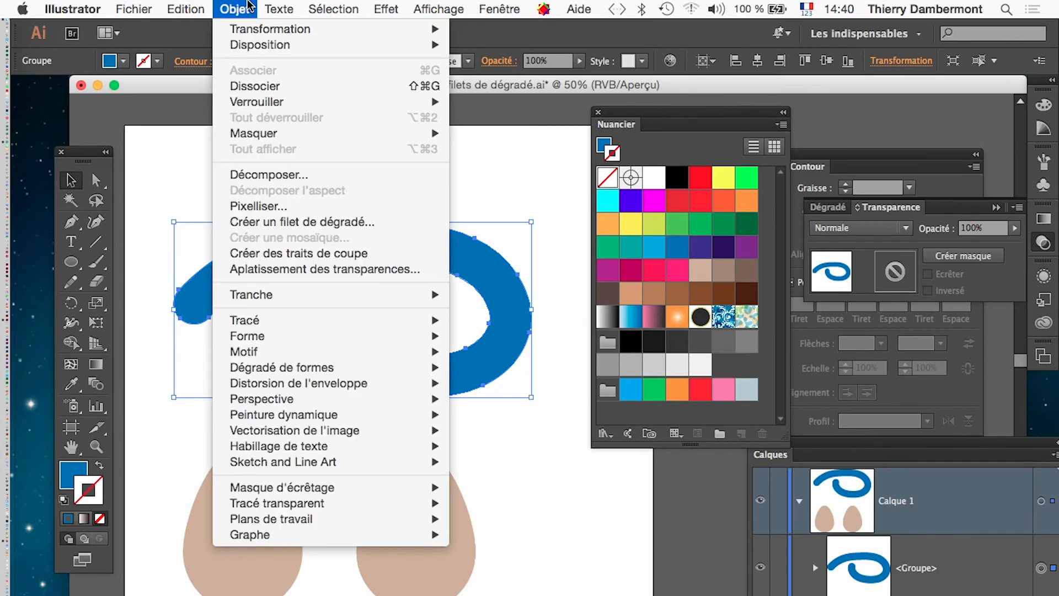
pyautogui.click(302, 221)
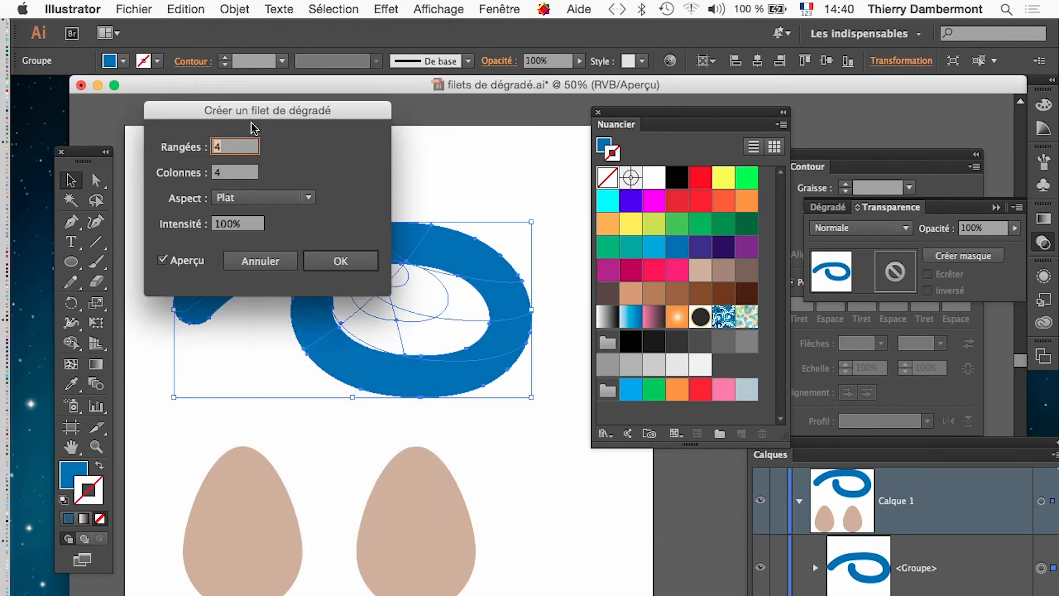
pyautogui.moveTo(251, 122); pyautogui.dragTo(683, 113)
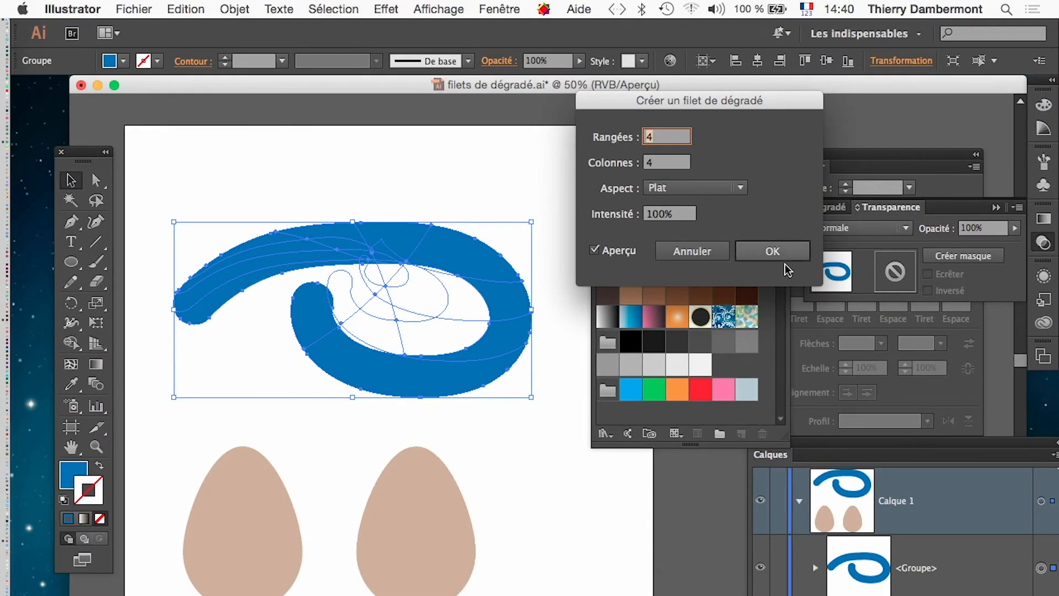
pyautogui.click(972, 224)
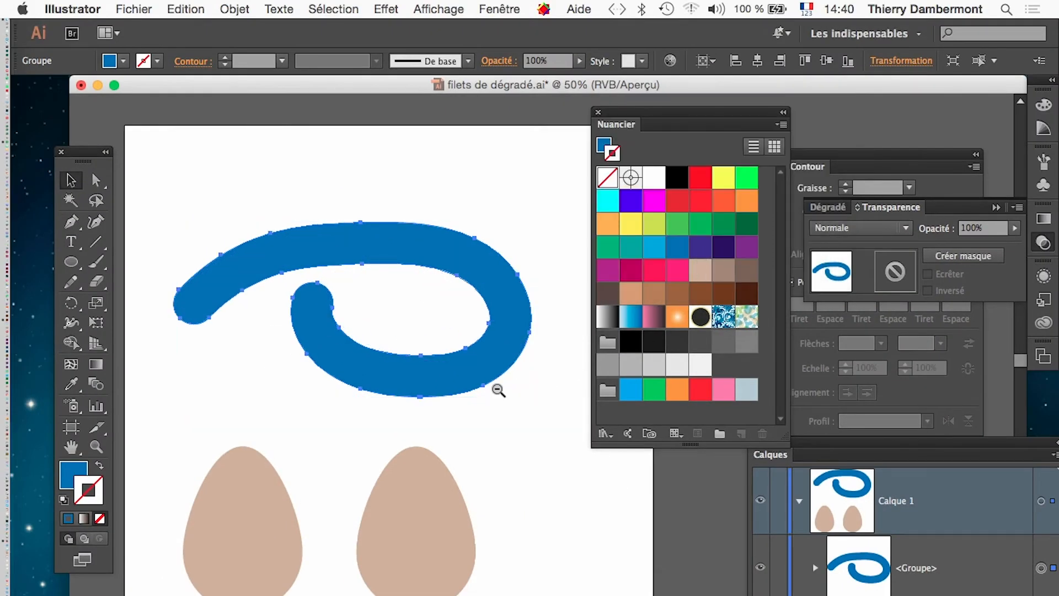
# Extend the artboard's upper edge upward to make free space above the expanded blue curl.
pyautogui.keyDown('alt'); pyautogui.keyDown('super'); pyautogui.click(444, 373); pyautogui.keyUp('super'); pyautogui.keyUp('alt')
pyautogui.moveTo(439, 372); pyautogui.dragTo(241, 529)
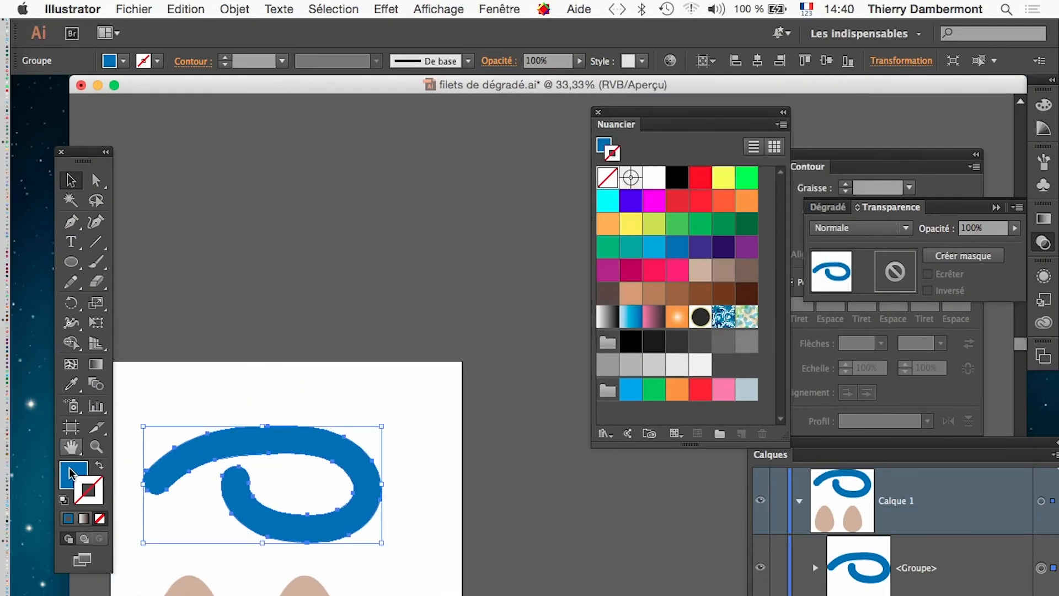
pyautogui.click(71, 427)
pyautogui.moveTo(287, 363); pyautogui.dragTo(287, 223)
# Draw a smaller freehand open curl above the expanded blue curl with the Pencil tool.
pyautogui.click(72, 284)
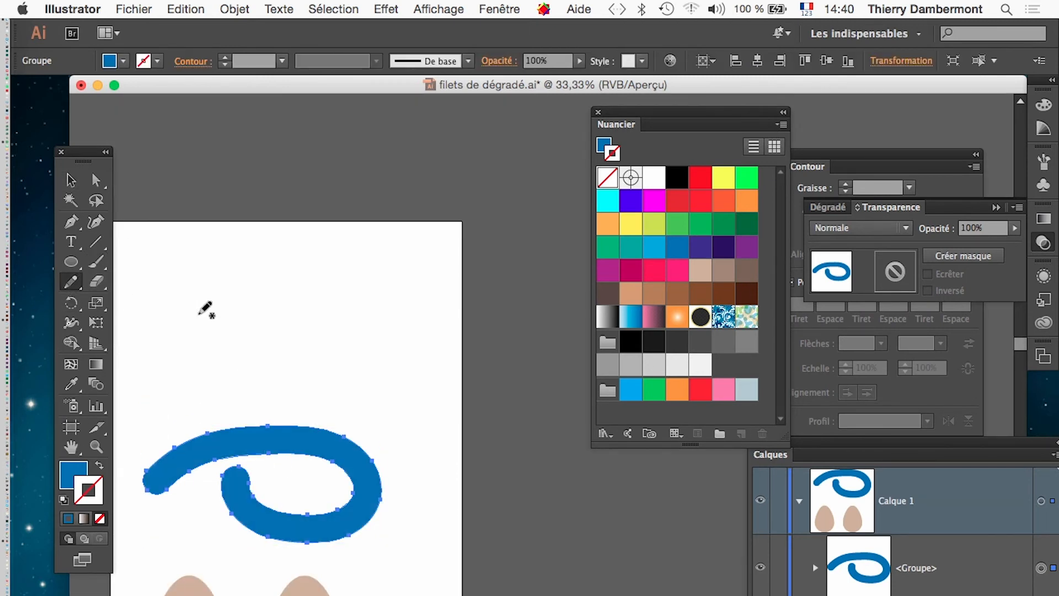
pyautogui.moveTo(200, 298)
pyautogui.mouseDown()
pyautogui.moveTo(248, 264)
pyautogui.moveTo(330, 266)
pyautogui.moveTo(330, 330)
pyautogui.mouseUp()
pyautogui.moveTo(278, 345); pyautogui.dragTo(273, 337)
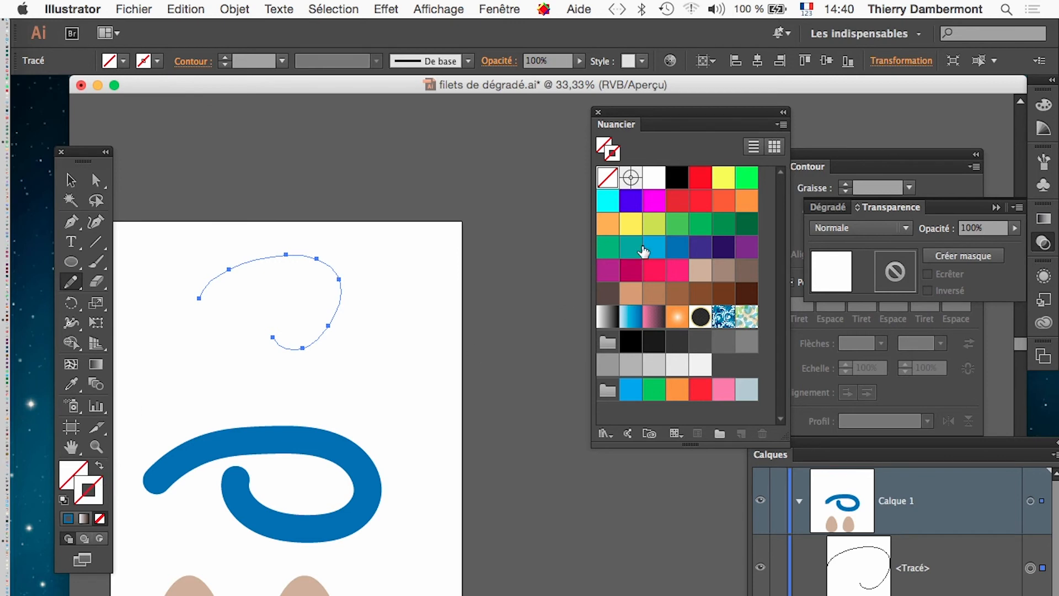
# Give the new freehand curl a green 130 pt stroke with rounded ends.
pyautogui.click(670, 227)
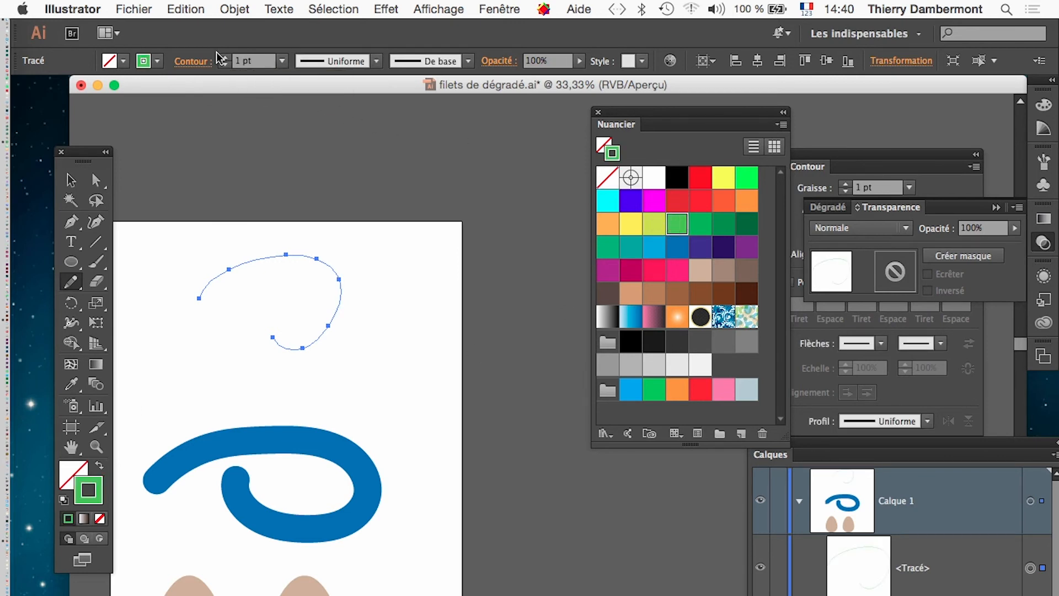
pyautogui.moveTo(221, 58); pyautogui.dragTo(224, 56)
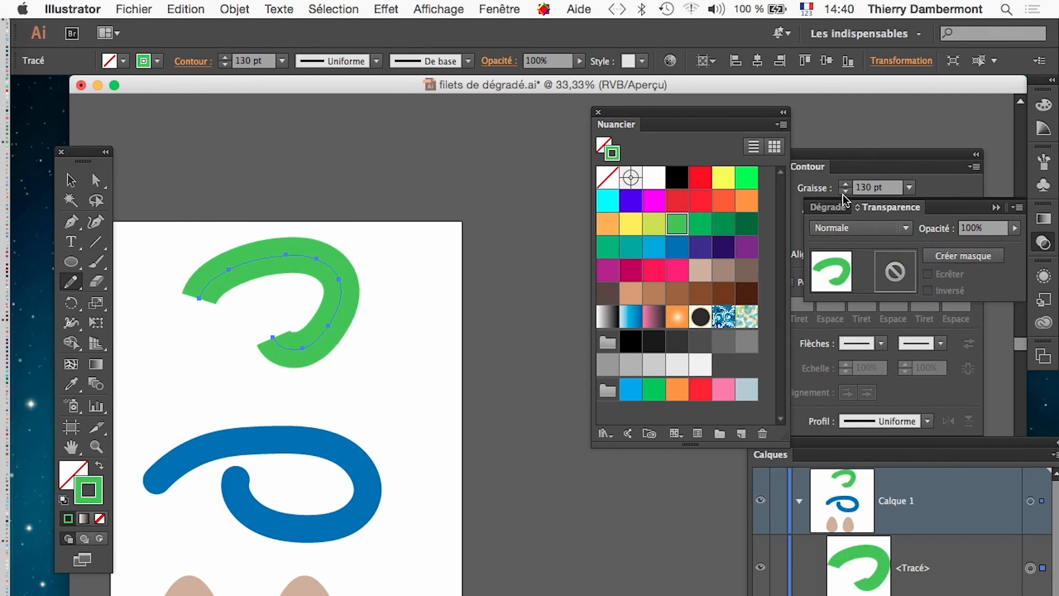
pyautogui.moveTo(848, 171); pyautogui.dragTo(458, 172)
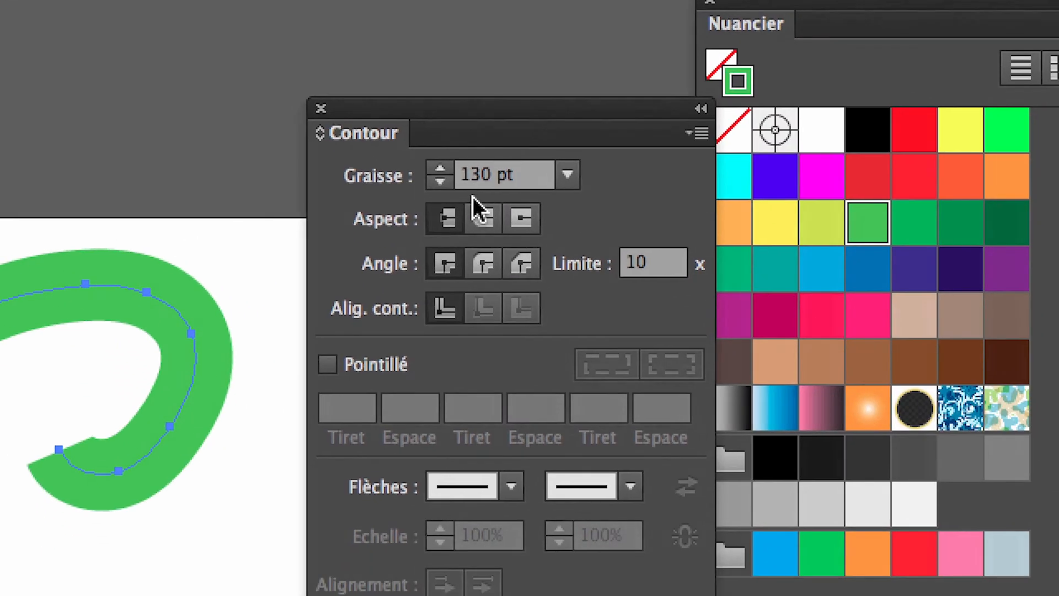
pyautogui.click(485, 221)
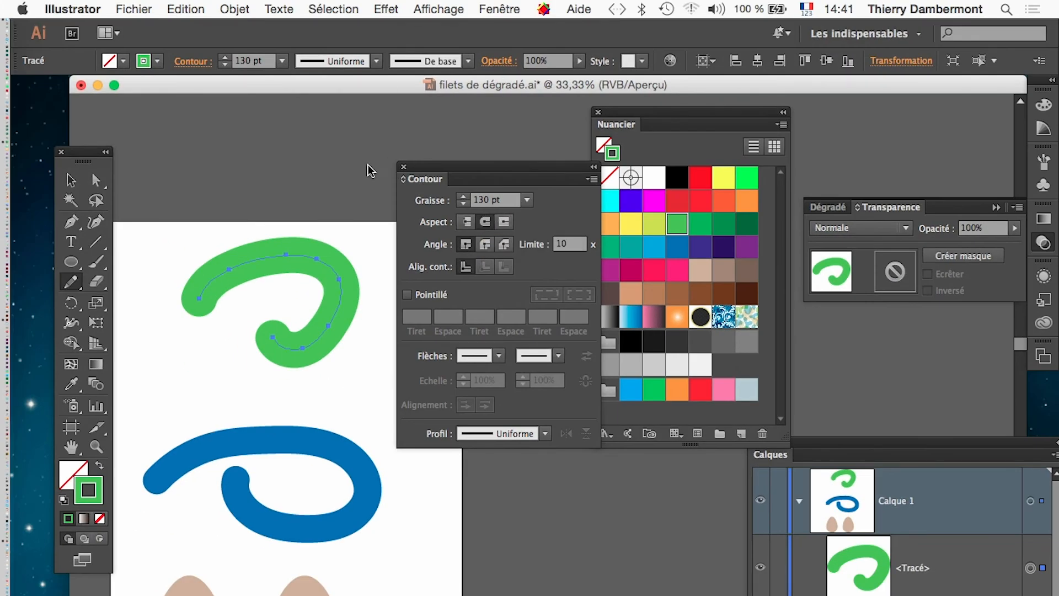
# Expand the green curl's stroke into a filled shape with Décomposer, keeping Fond and Contour enabled.
pyautogui.click(235, 9)
pyautogui.click(269, 175)
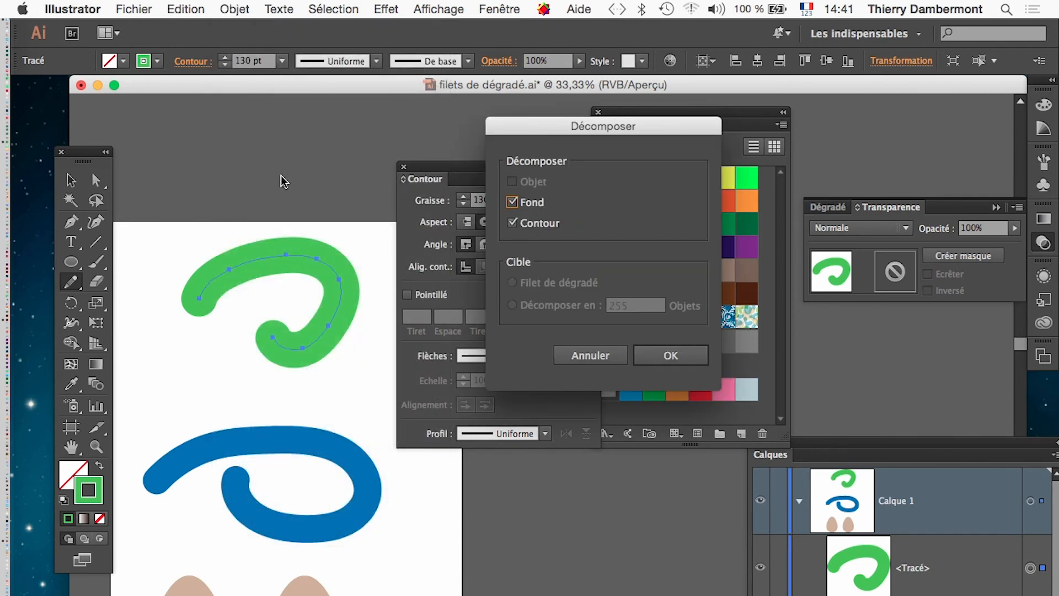
pyautogui.click(663, 356)
pyautogui.press('super+plus')
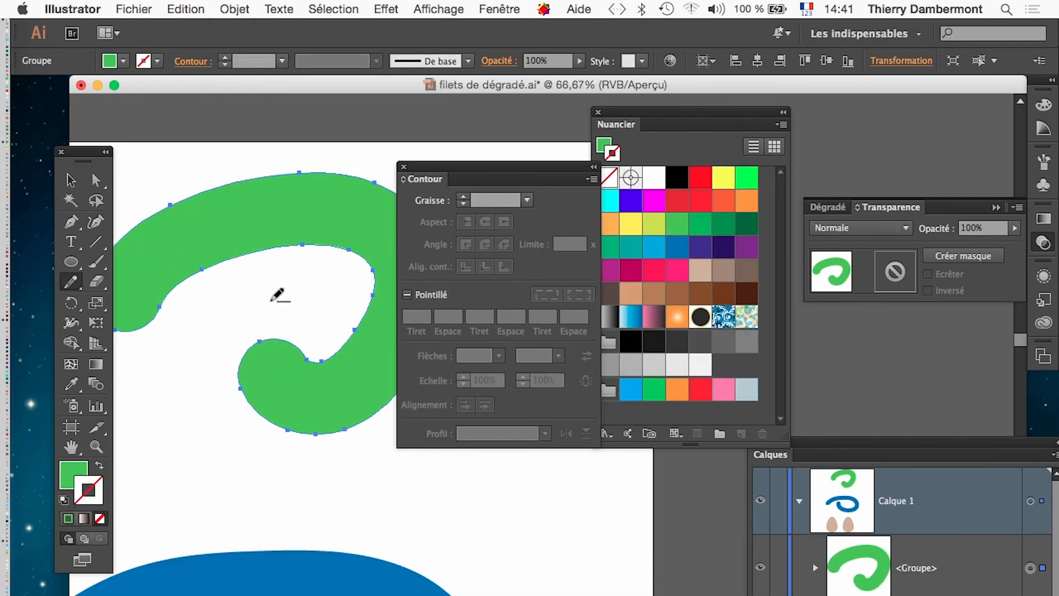
pyautogui.moveTo(428, 174); pyautogui.dragTo(899, 143)
pyautogui.hscroll(-3, 504, 165)
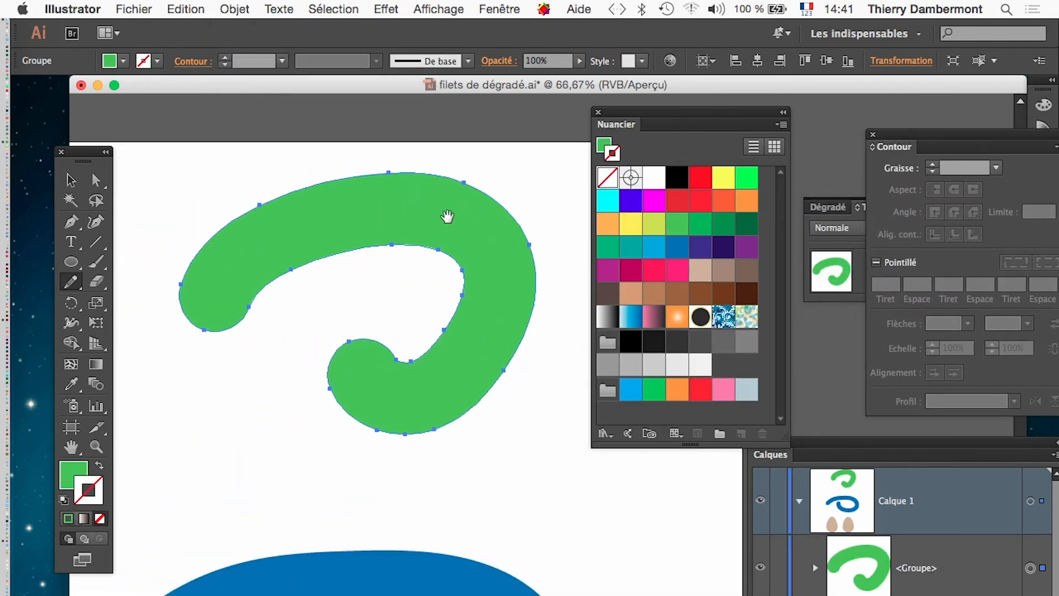
# Try a gradient mesh with 4 rows, 4 columns, Plat appearance and 100% intensity on the expanded green curl, and undo it.
pyautogui.click(239, 5)
pyautogui.click(355, 221)
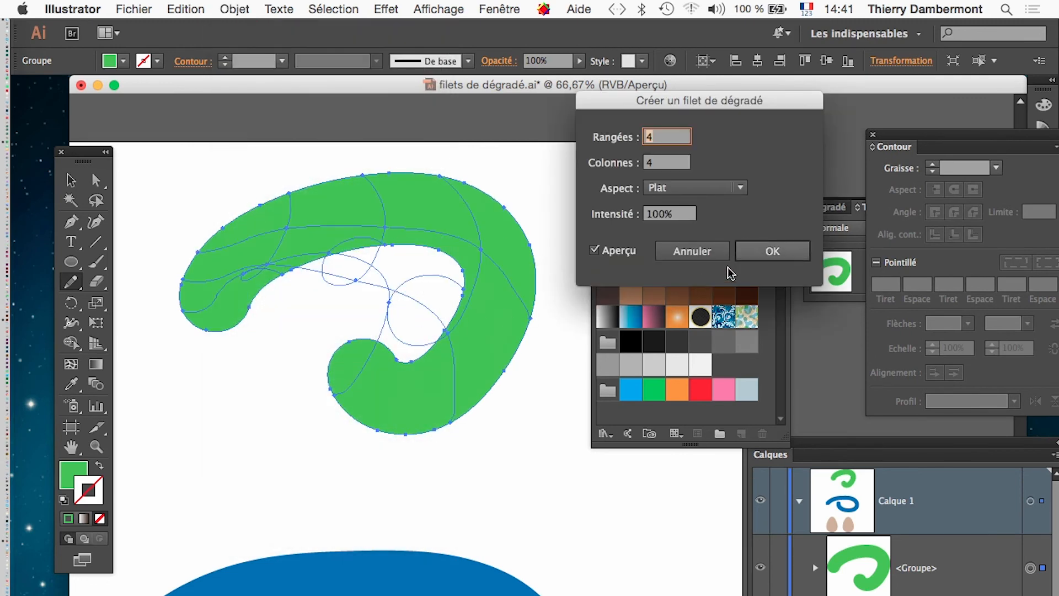
pyautogui.click(790, 250)
pyautogui.keyDown('alt'); pyautogui.keyDown('super'); pyautogui.click(419, 355); pyautogui.keyUp('super'); pyautogui.keyUp('alt')
pyautogui.keyDown('alt'); pyautogui.keyDown('super'); pyautogui.click(440, 363); pyautogui.keyUp('super'); pyautogui.keyUp('alt')
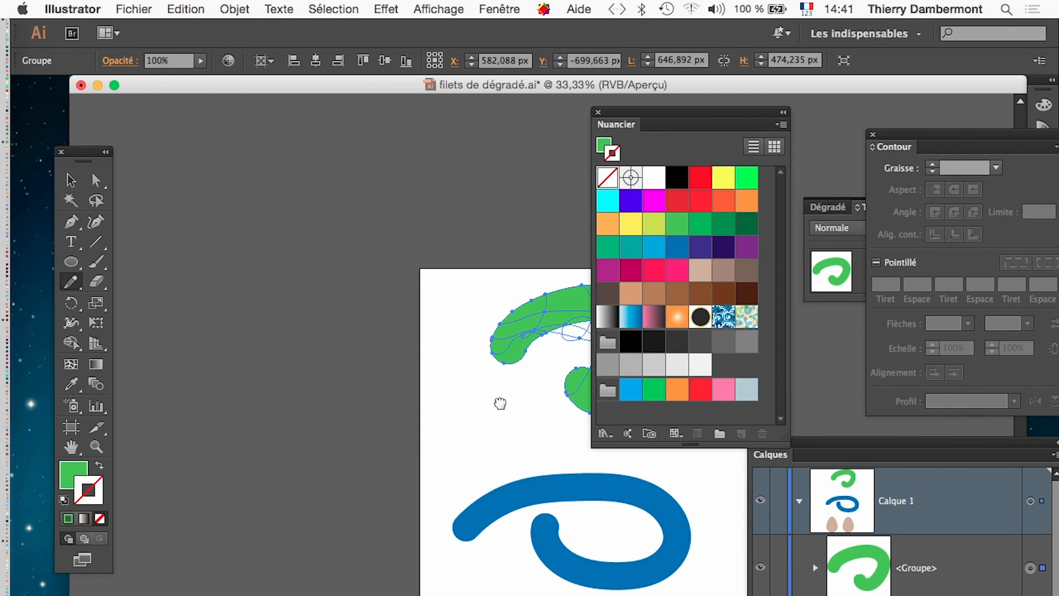
pyautogui.moveTo(500, 404); pyautogui.dragTo(259, 453)
pyautogui.press('super+z')
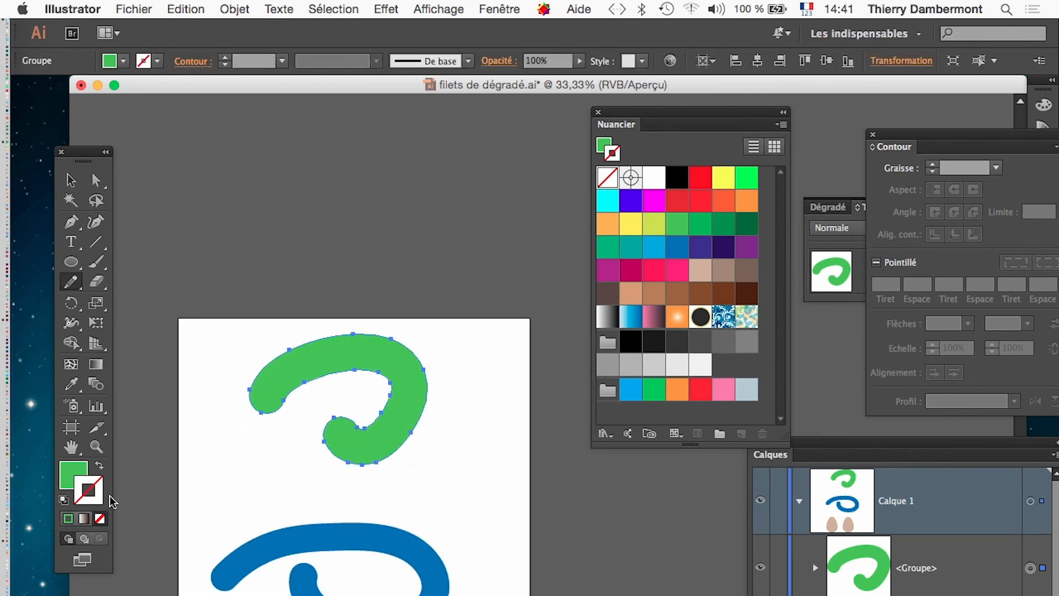
# Extend the artboard's upper edge upward to make free space above the green curl.
pyautogui.moveTo(320, 424); pyautogui.dragTo(301, 469)
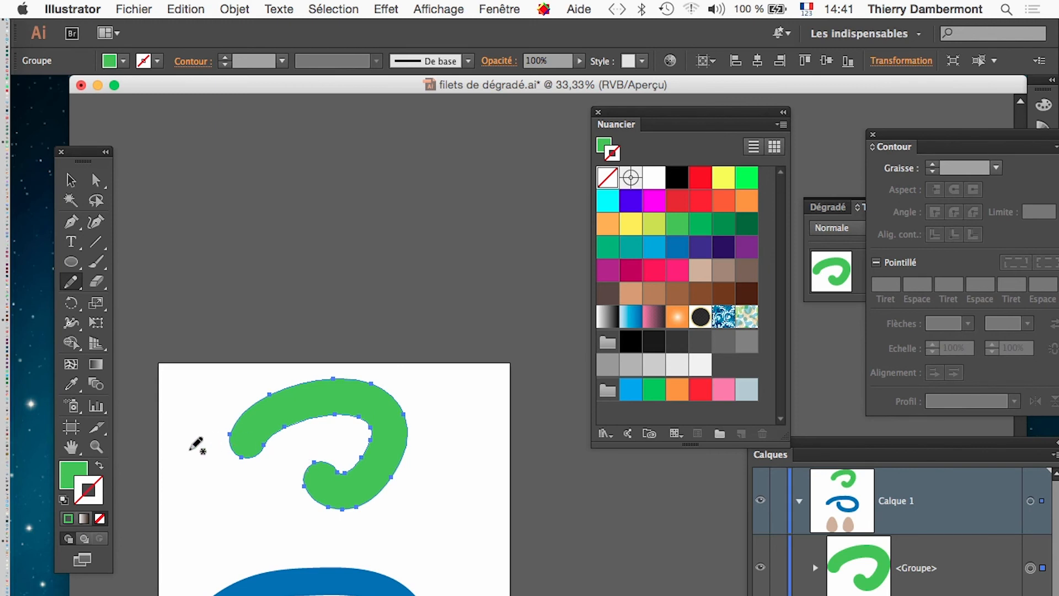
pyautogui.click(70, 428)
pyautogui.moveTo(339, 366); pyautogui.dragTo(338, 135)
# Draw an open freehand arch above the green curl with the Pencil tool and give it an orange 130 pt stroke with rounded ends.
pyautogui.click(71, 281)
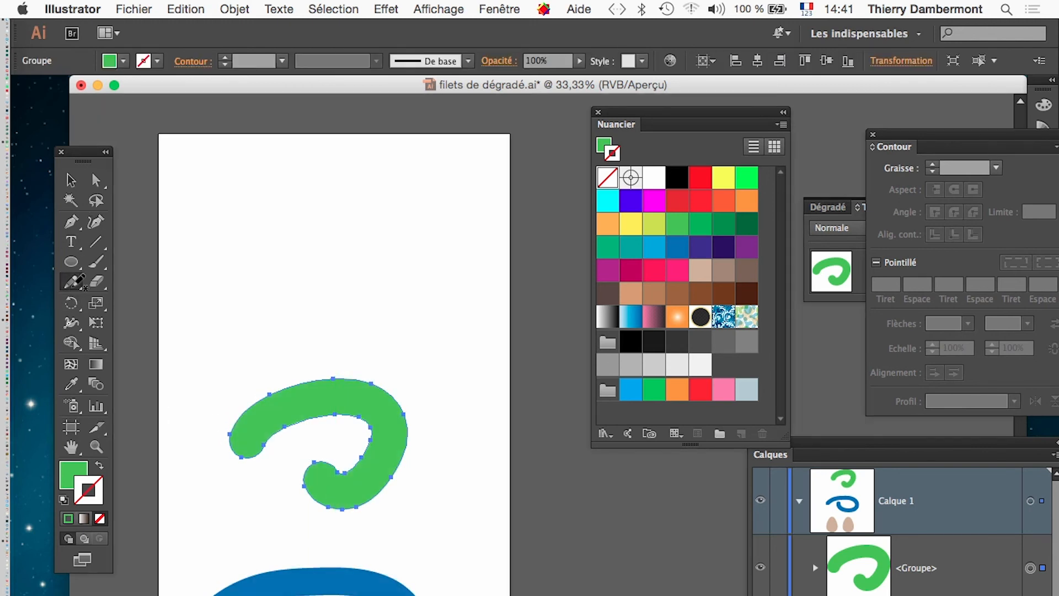
pyautogui.moveTo(200, 263)
pyautogui.mouseDown()
pyautogui.moveTo(297, 203)
pyautogui.moveTo(381, 222)
pyautogui.moveTo(399, 262)
pyautogui.moveTo(387, 318)
pyautogui.mouseUp()
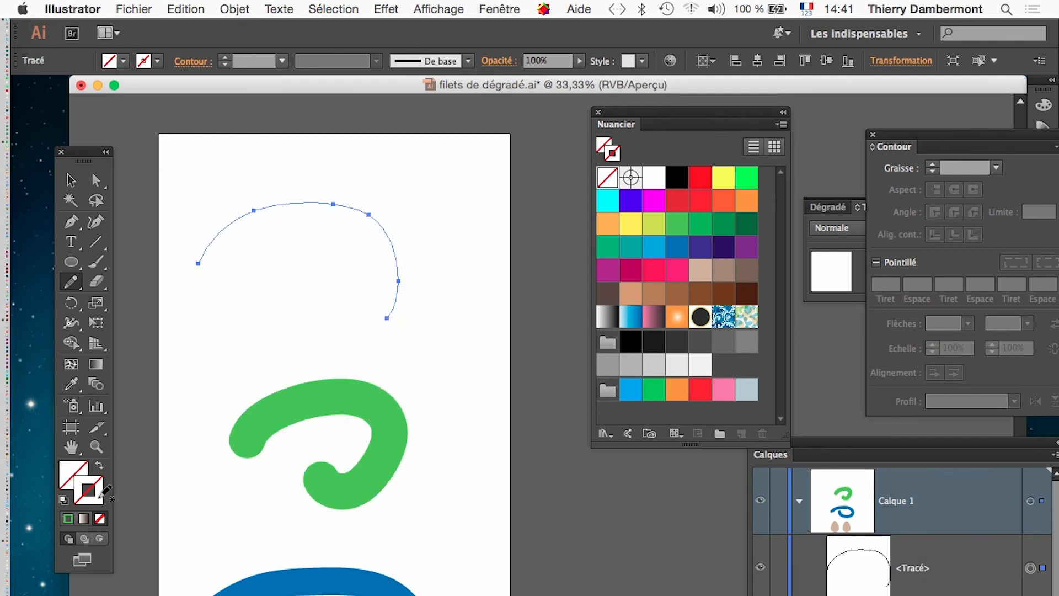
pyautogui.click(702, 245)
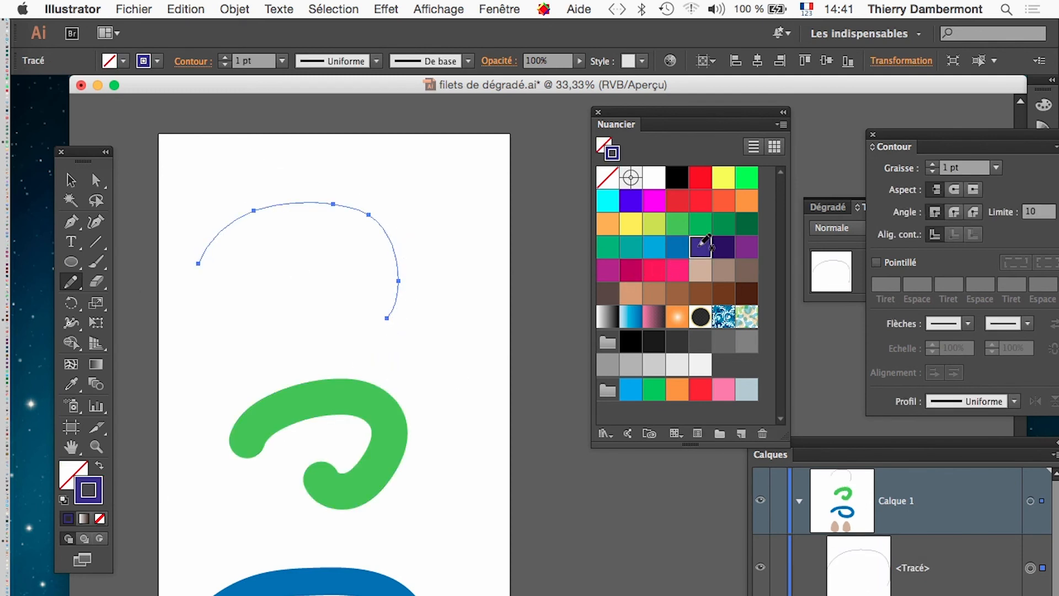
pyautogui.click(227, 57)
pyautogui.click(229, 58)
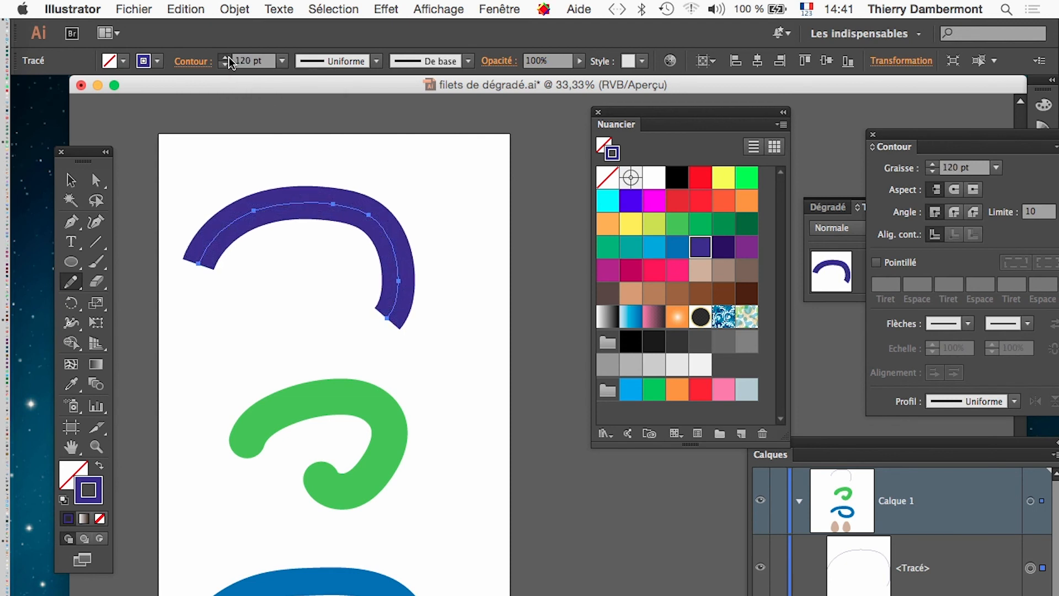
pyautogui.click(230, 59)
pyautogui.click(954, 190)
pyautogui.click(746, 200)
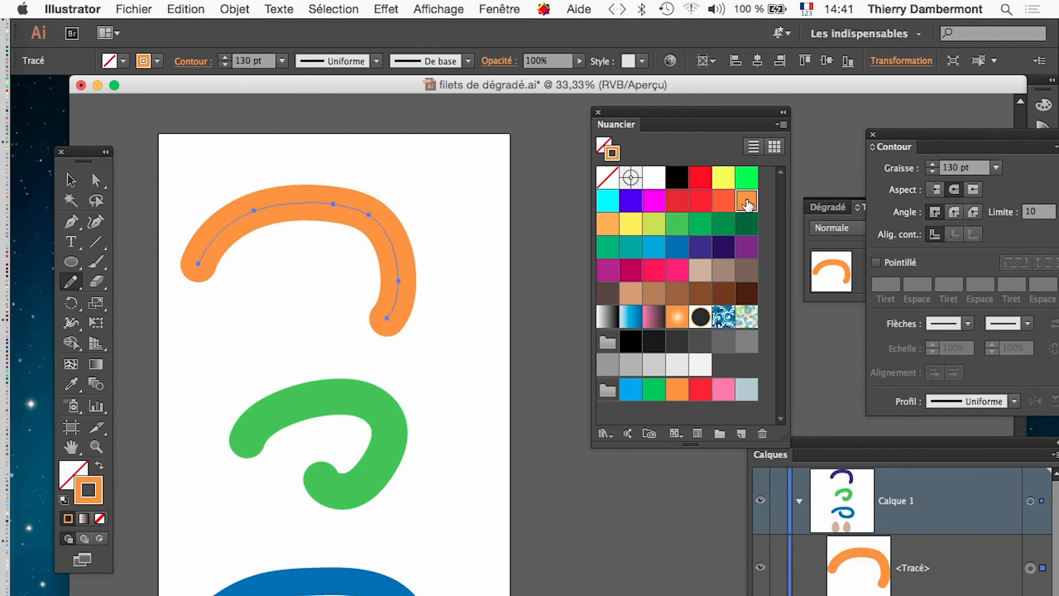
# Expand the orange arch's stroke into a filled shape with Décomposer.
pyautogui.click(235, 9)
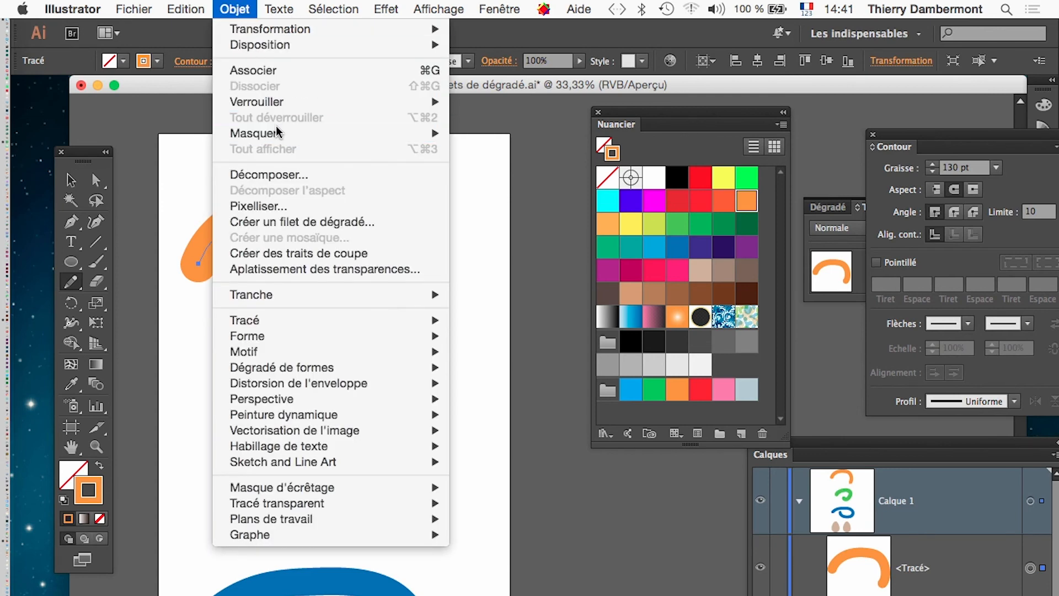
pyautogui.click(290, 171)
pyautogui.click(645, 356)
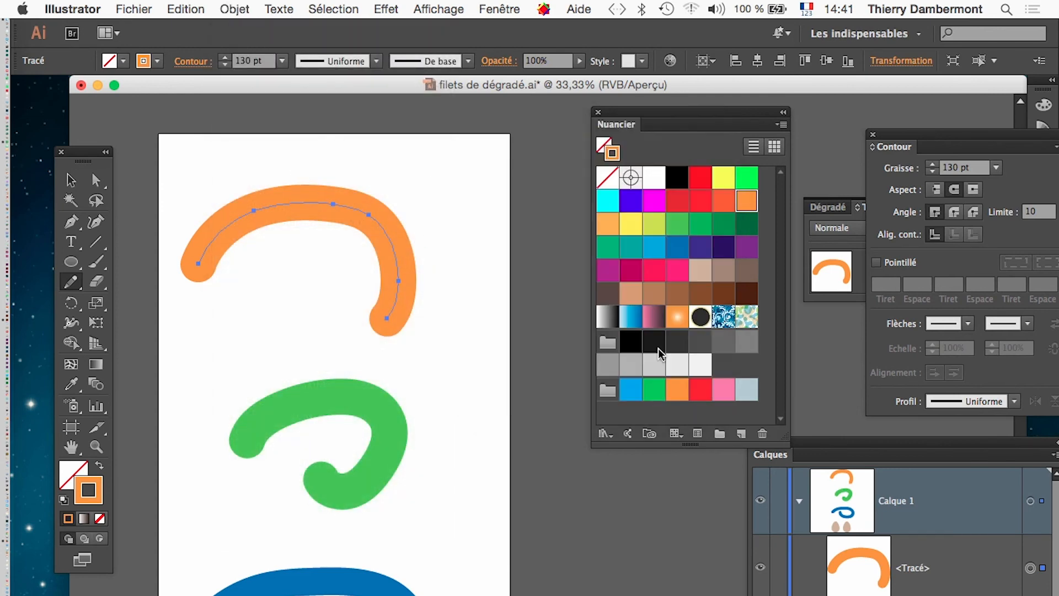
# Create a gradient mesh with 4 rows, 4 columns, Plat appearance and 100% intensity on the expanded orange arch.
pyautogui.click(235, 9)
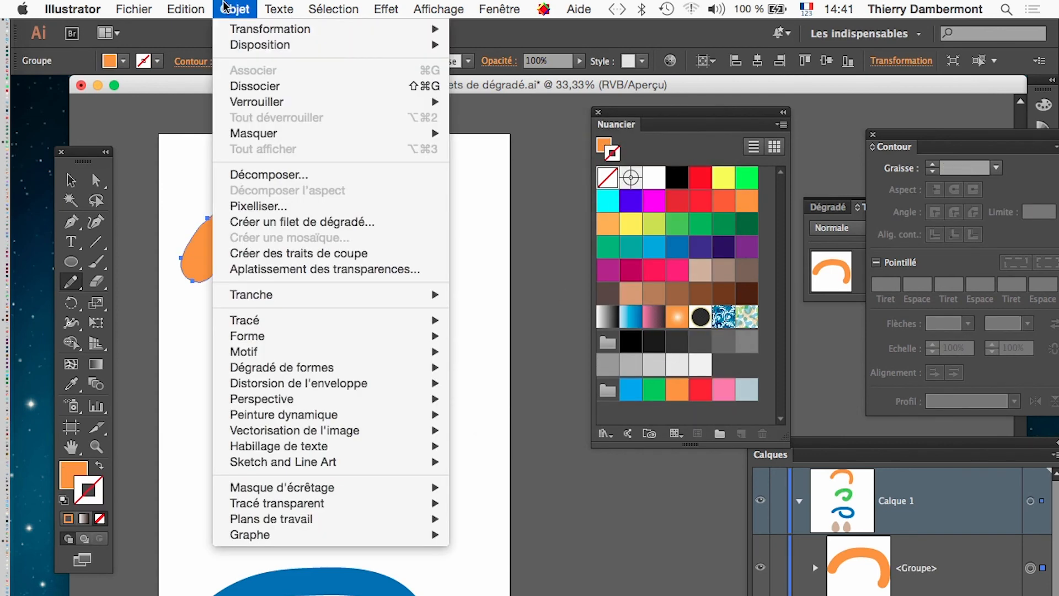
pyautogui.click(295, 222)
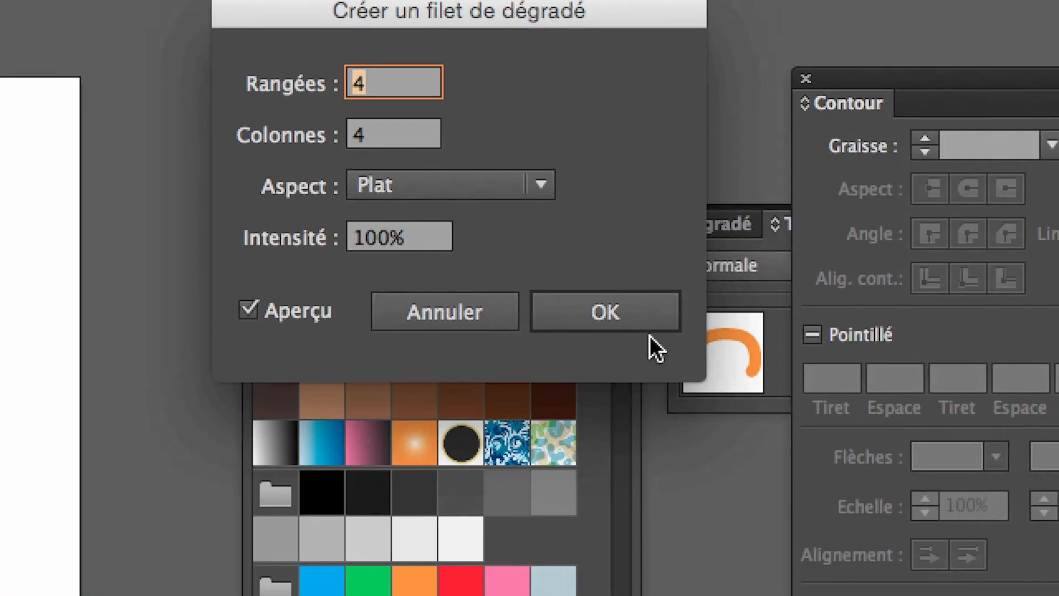
pyautogui.click(648, 330)
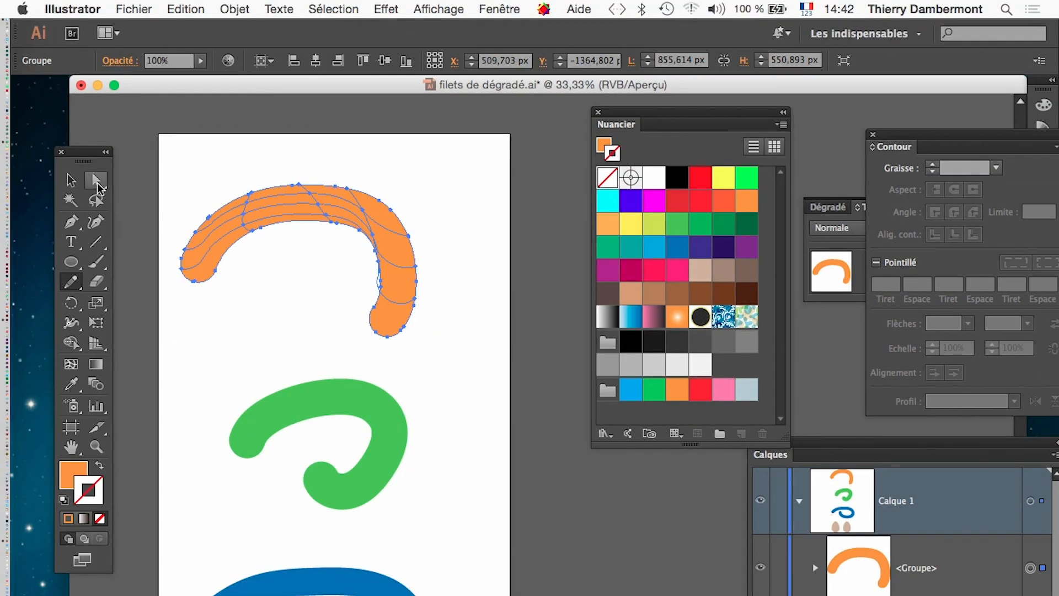
# Create a gradient mesh with 4 rows, 4 columns, Plat appearance and 100% intensity on the green curl.
pyautogui.click(71, 179)
pyautogui.click(215, 176)
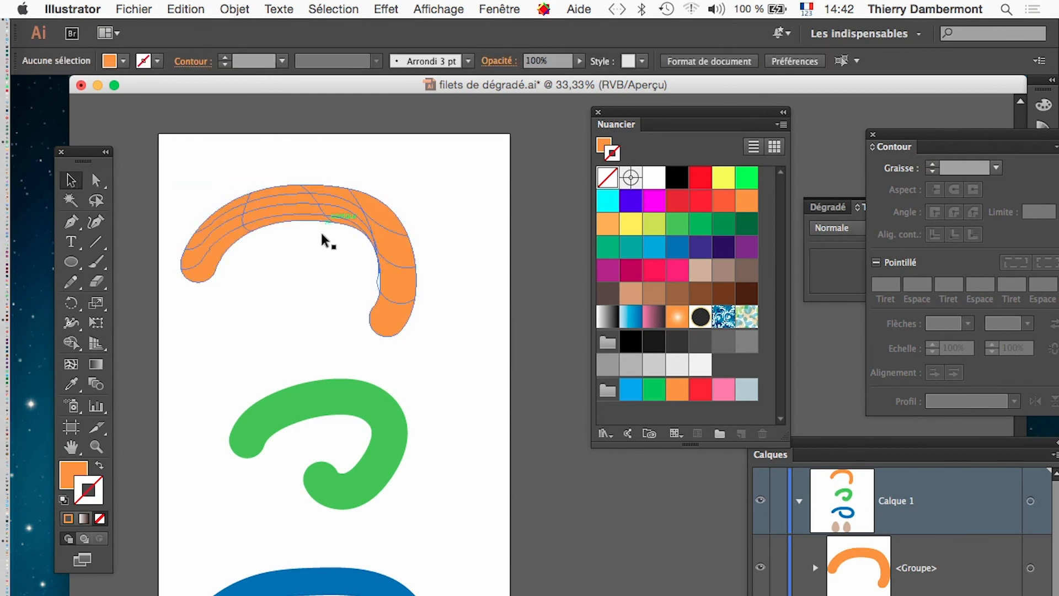
pyautogui.click(334, 402)
pyautogui.click(235, 9)
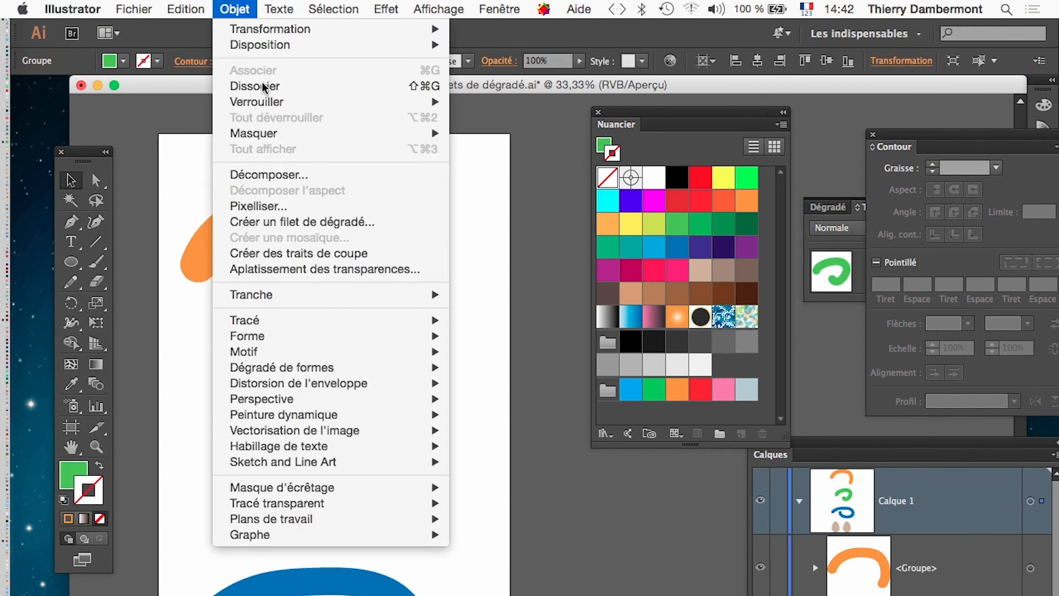
pyautogui.click(294, 216)
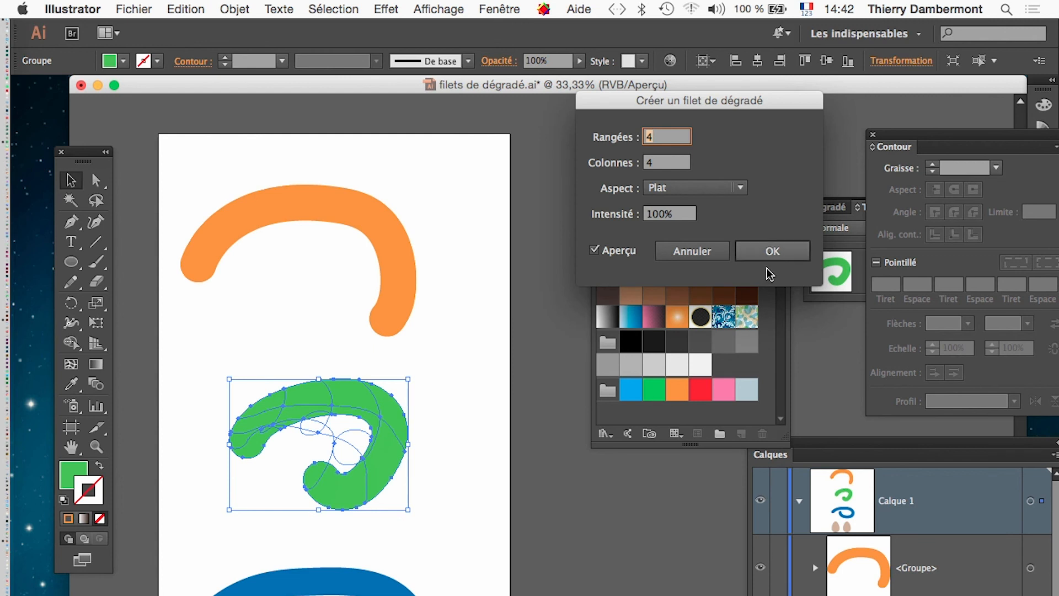
pyautogui.click(771, 251)
# Examine how the mesh lines run through the green curl's inner bend, and look over the blue curl and eggs below it.
pyautogui.scroll(4, 331, 439)
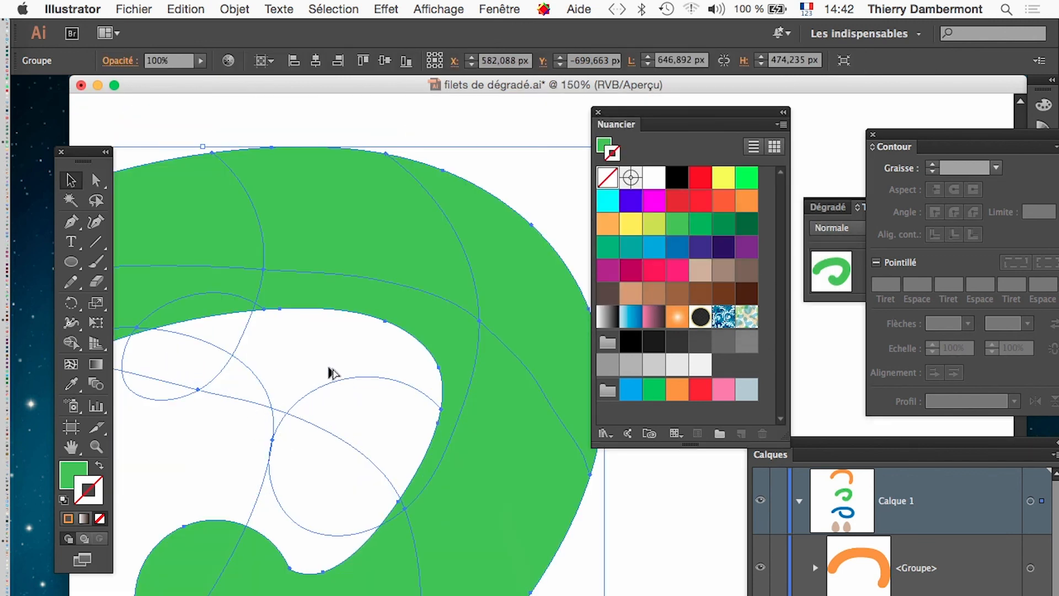
pyautogui.scroll(-2, 473, 466)
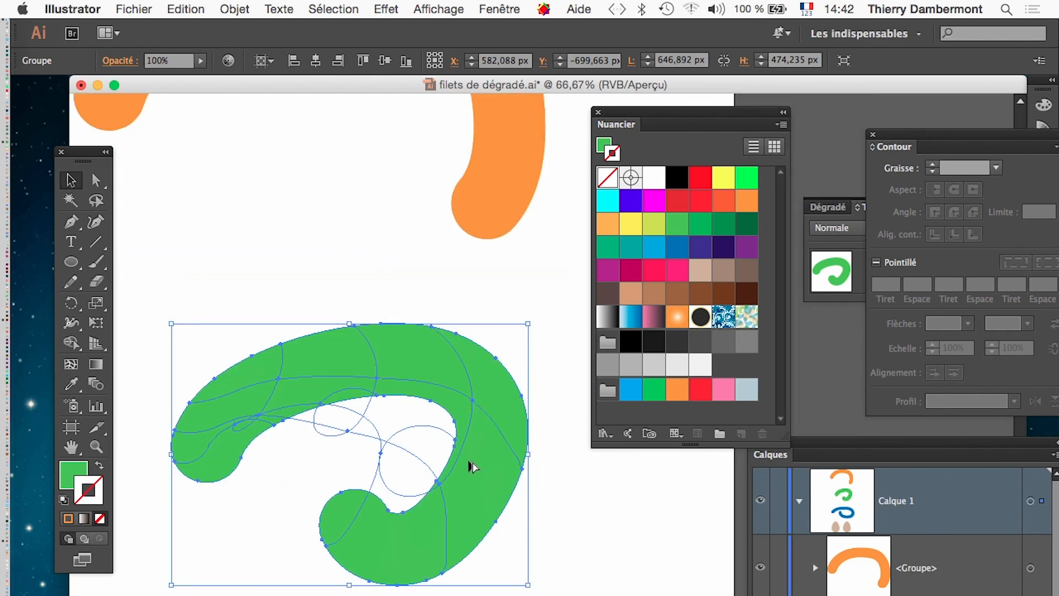
pyautogui.scroll(1, 393, 476)
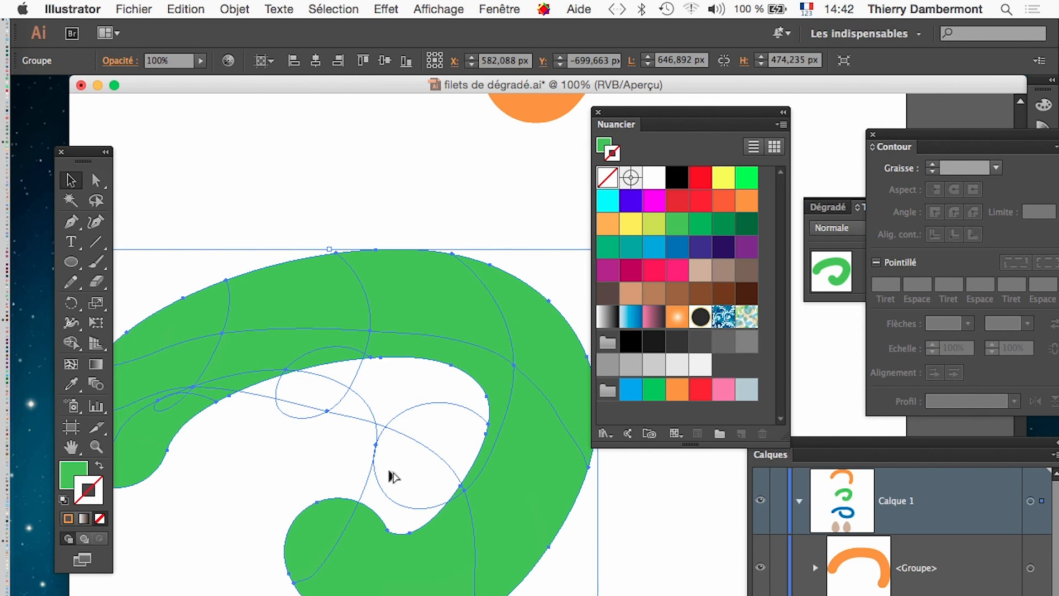
pyautogui.scroll(-3, 393, 477)
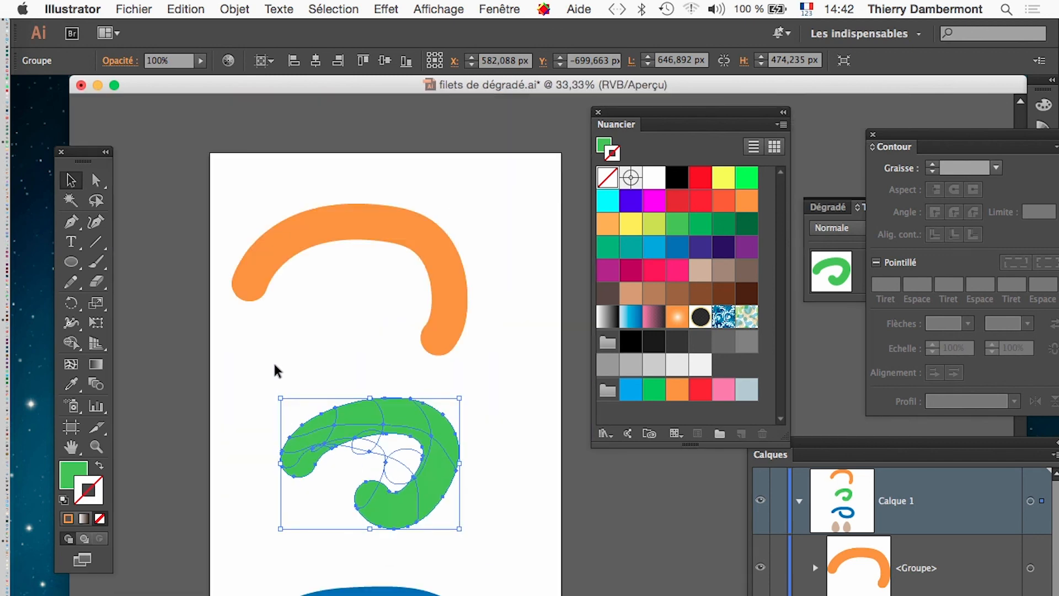
pyautogui.click(278, 371)
pyautogui.scroll(-8, 430, 475)
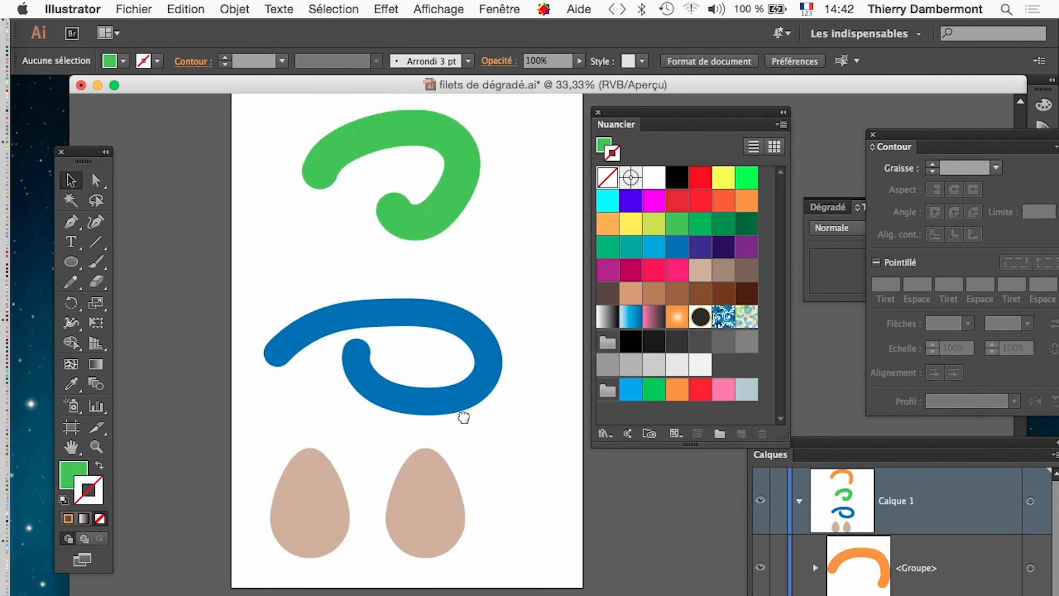
pyautogui.scroll(-5, 463, 418)
pyautogui.hscroll(5, 464, 417)
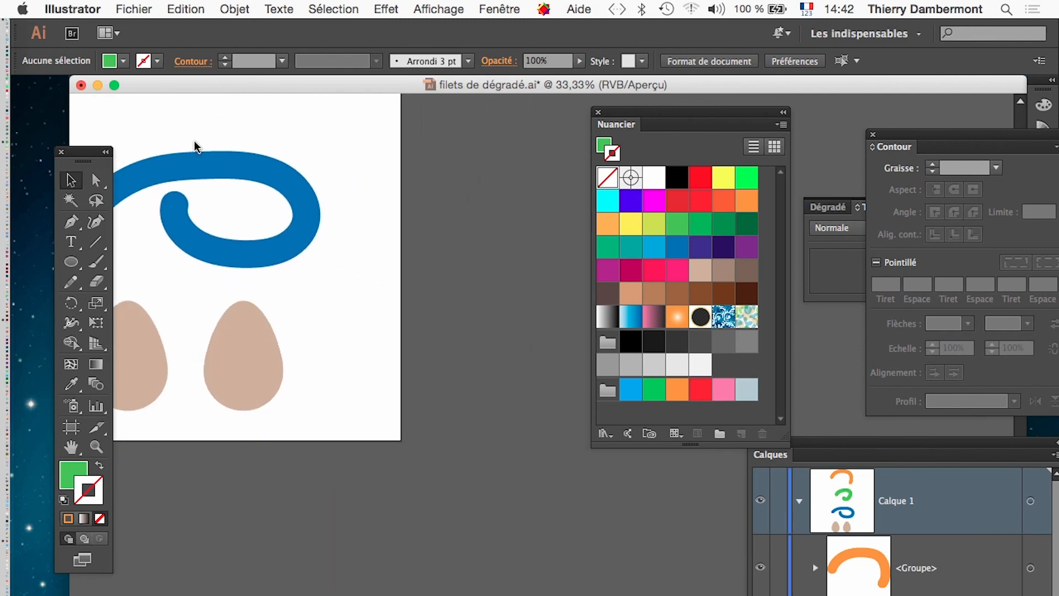
# Save the document as an Adobe Illustrator file in AI FE mars 2015 jour 3, adding a suffix after "filets de dégradé - ".
pyautogui.click(133, 9)
pyautogui.click(166, 148)
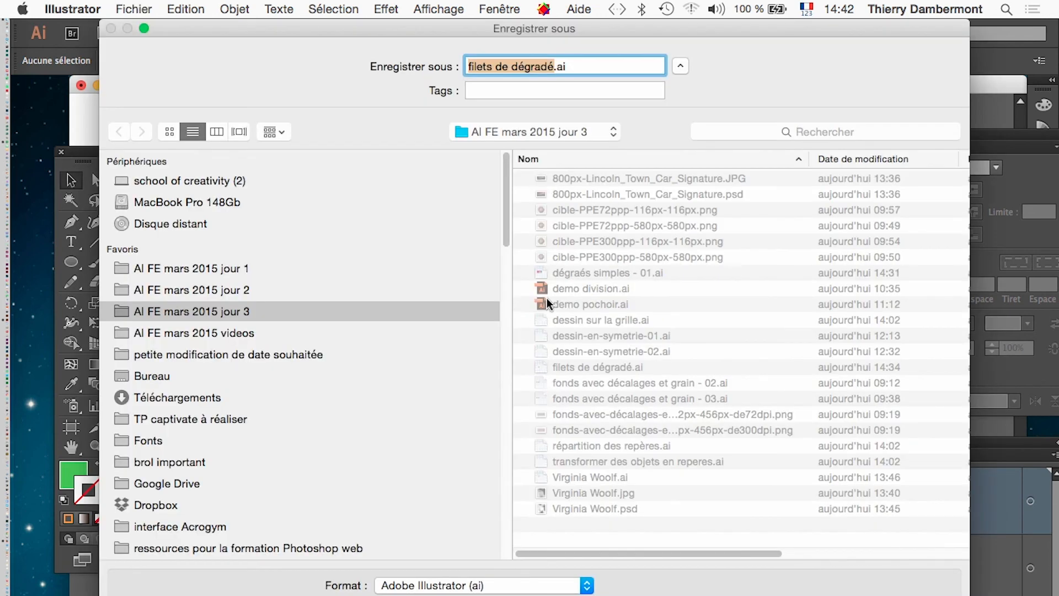
pyautogui.click(553, 63)
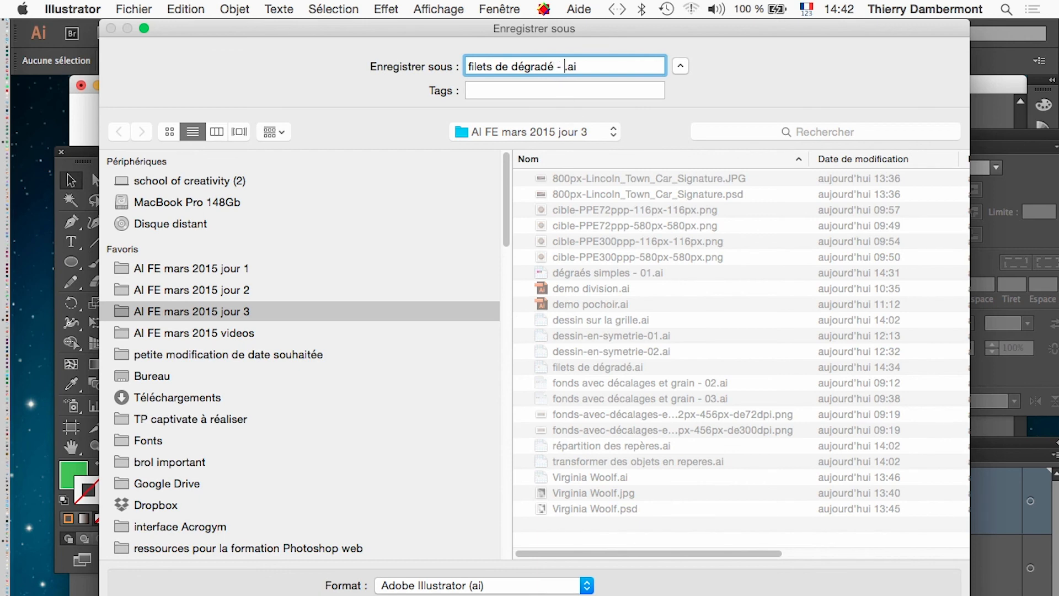
pyautogui.press('Return')
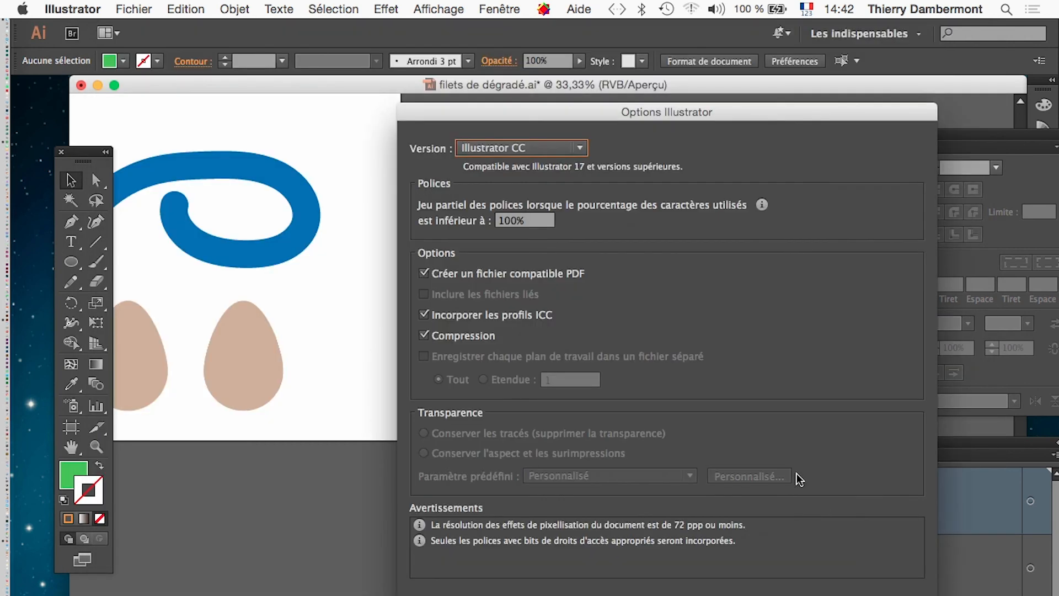